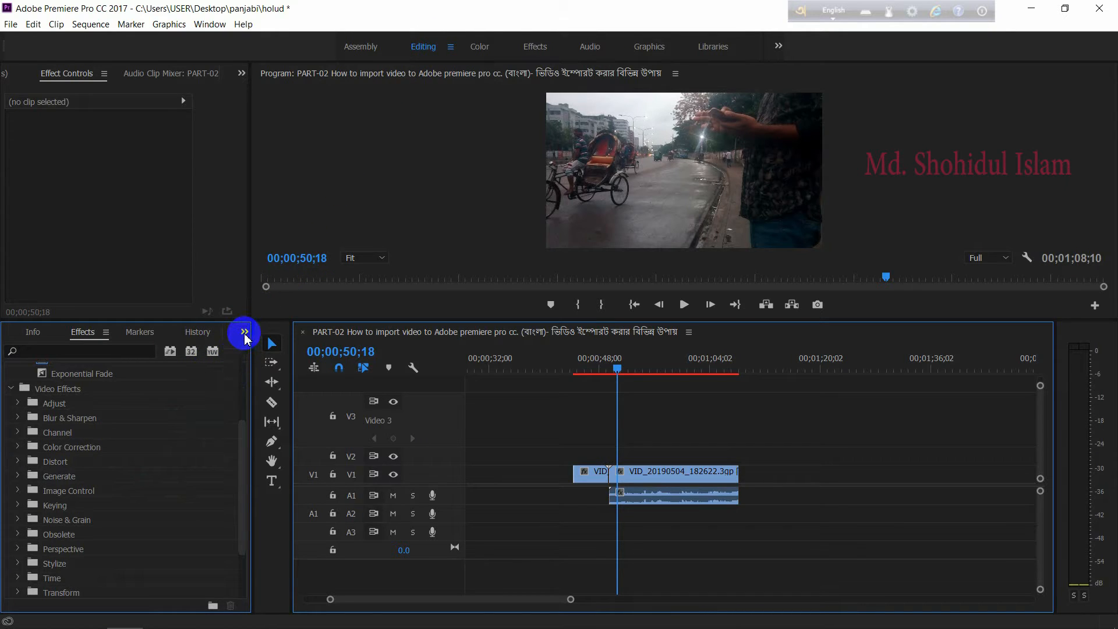
Step: Bring up the Effects list and look through its audio transition and video effect categories
left_click(245, 333)
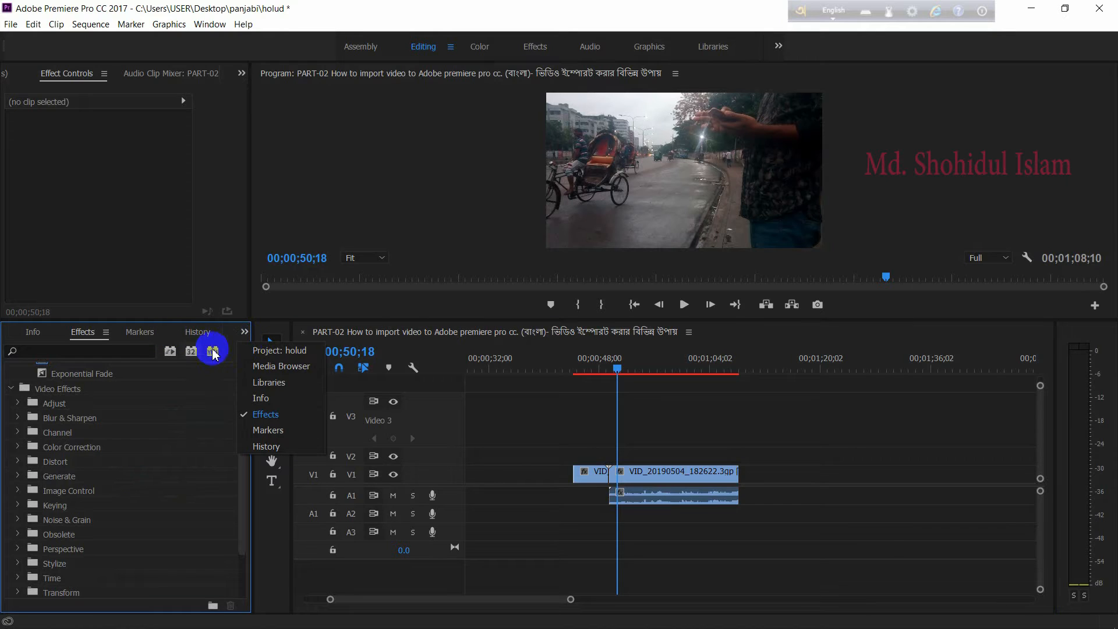
left_click(260, 416)
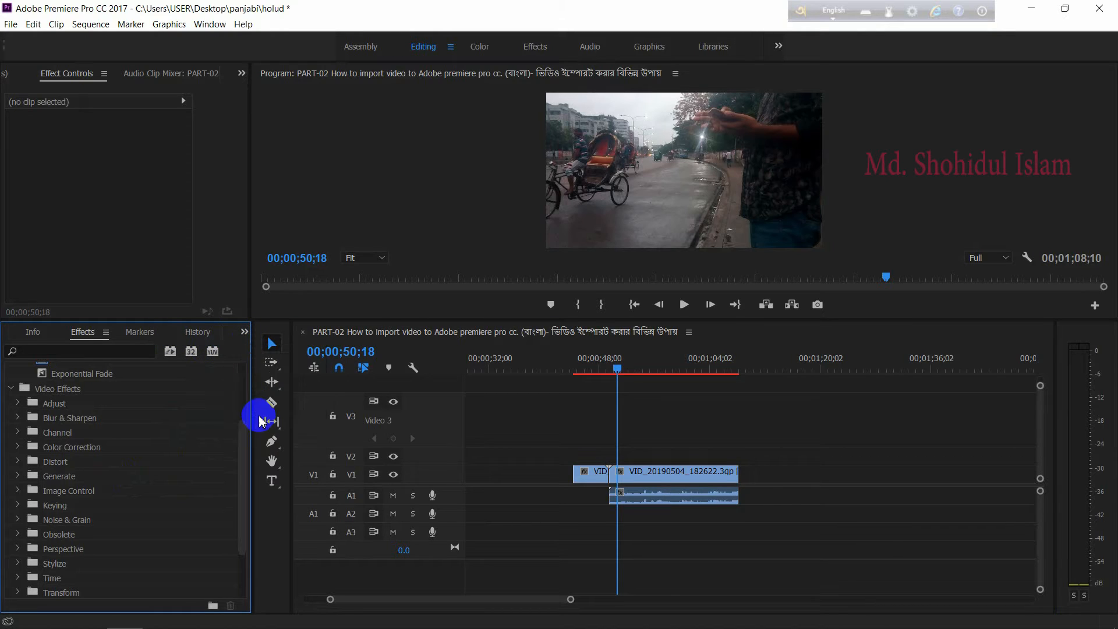
left_click(244, 332)
left_click(262, 353)
left_click(244, 332)
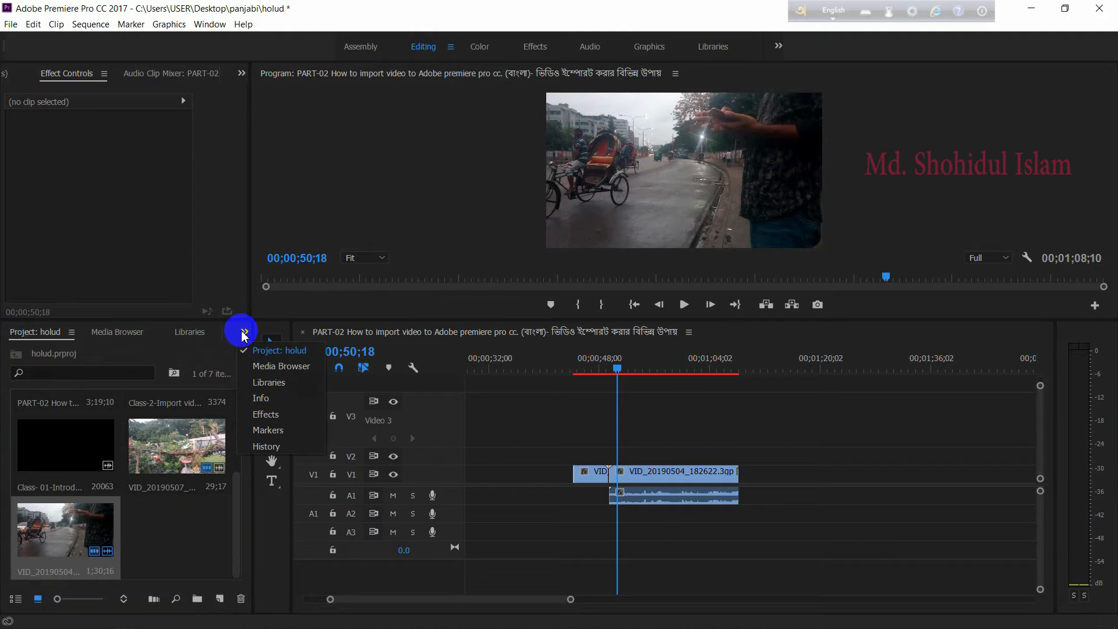
left_click(267, 413)
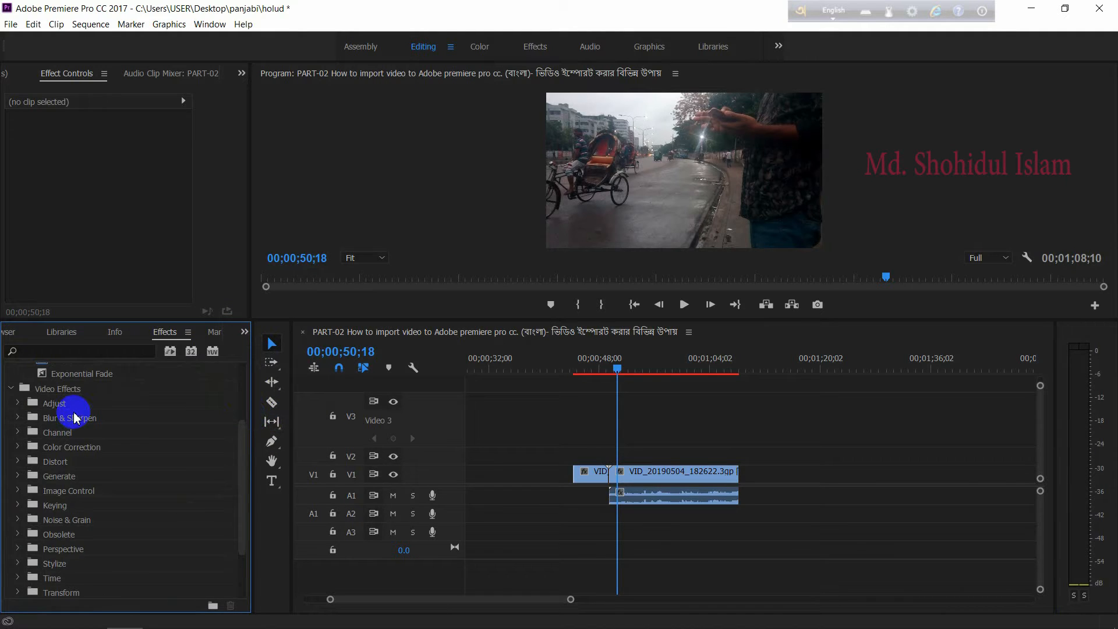
scroll(76, 425, "up", 3)
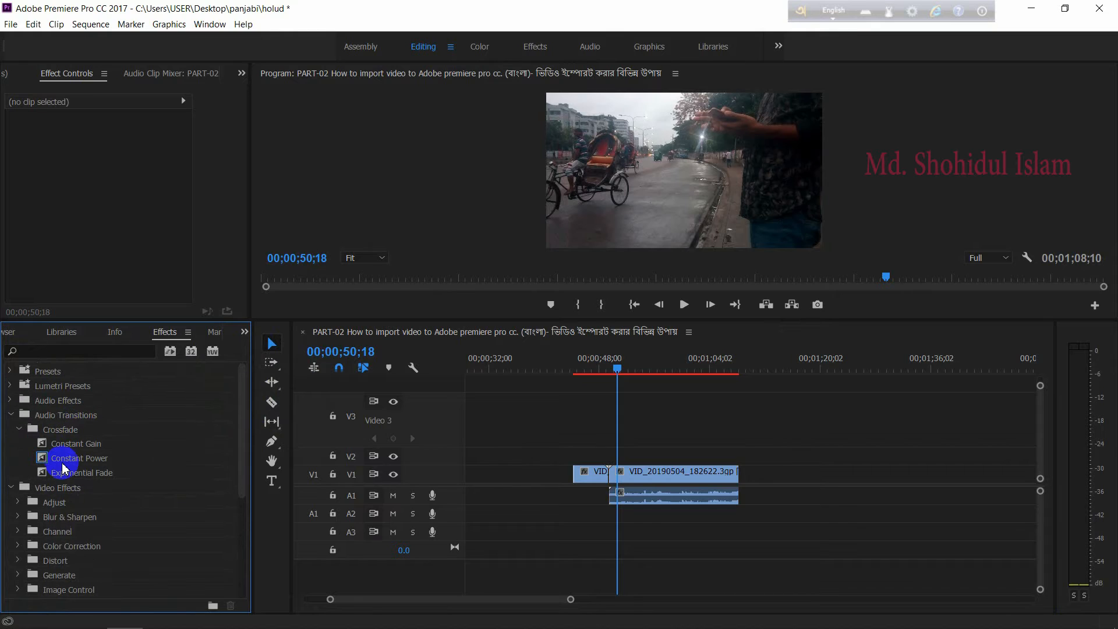
scroll(59, 466, "down", 1)
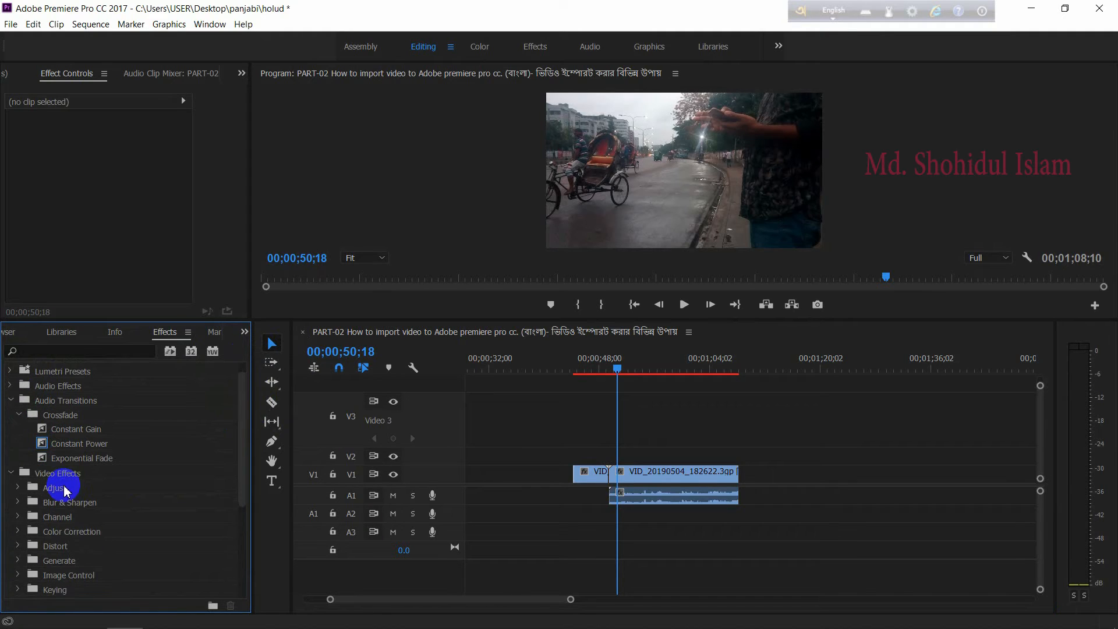
scroll(58, 503, "down", 2)
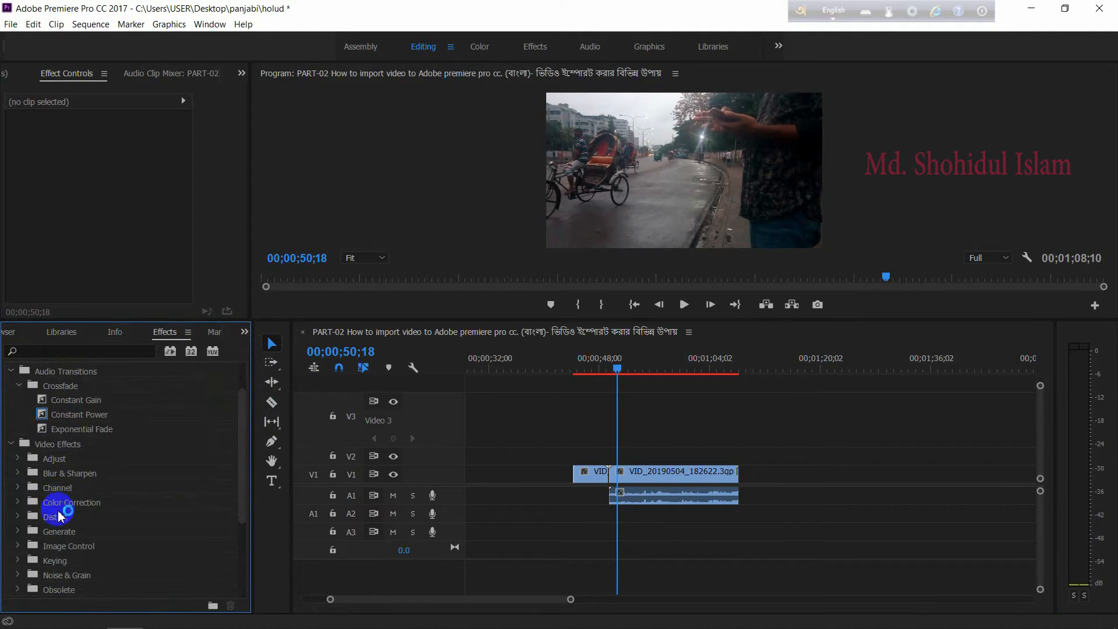
scroll(58, 520, "down", 4)
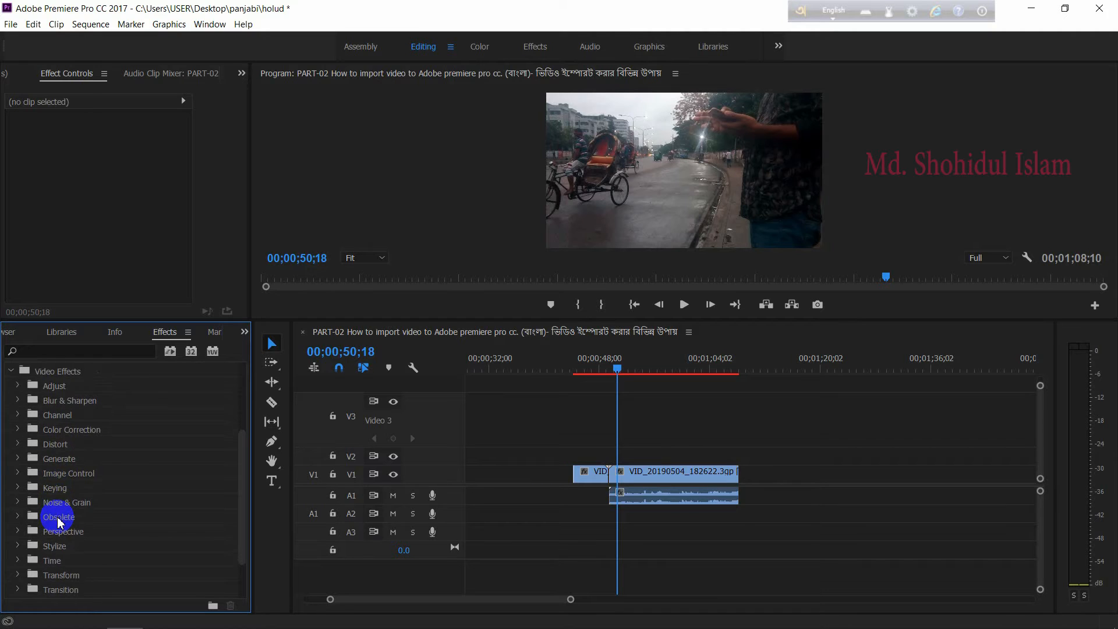
scroll(58, 520, "up", 7)
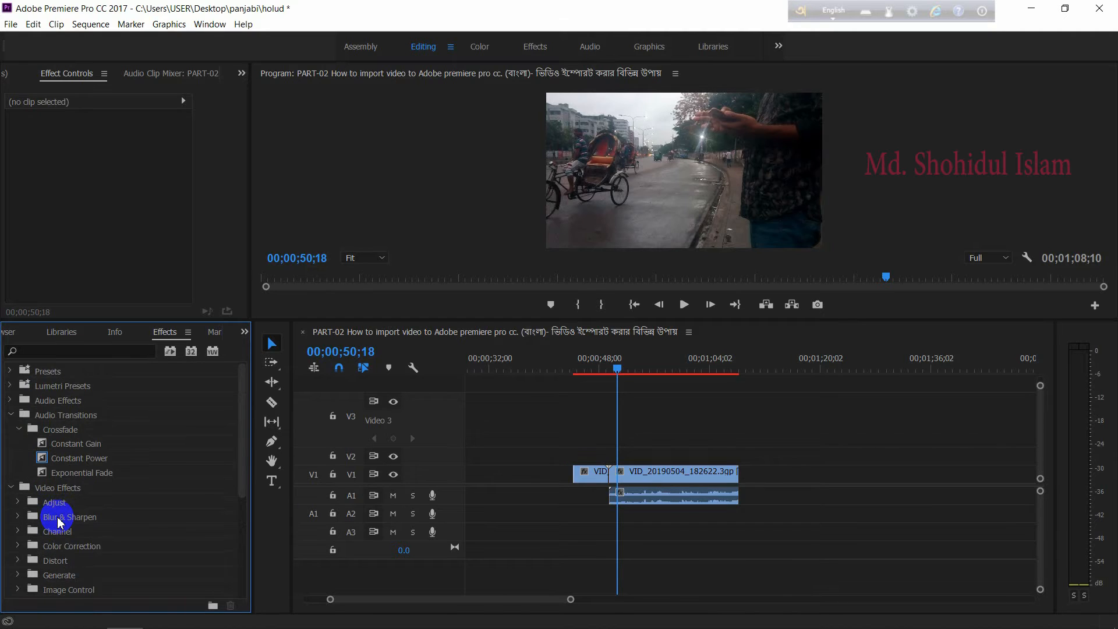
scroll(59, 520, "down", 4)
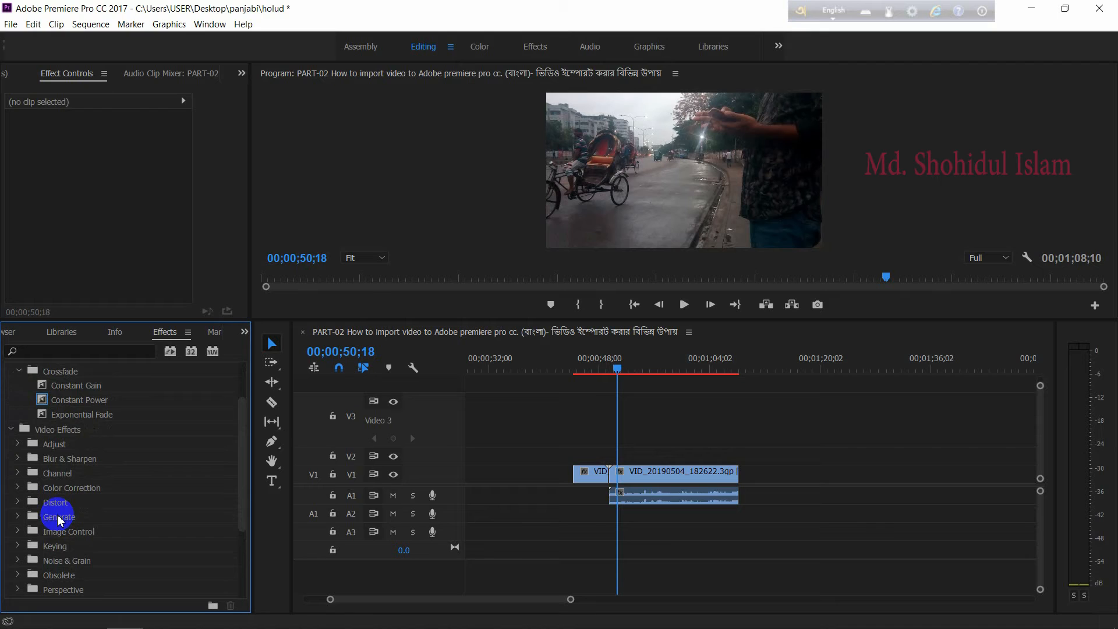
Step: Collapse the Video Effects category and expand Video Transitions with its Dissolve group
left_click(12, 429)
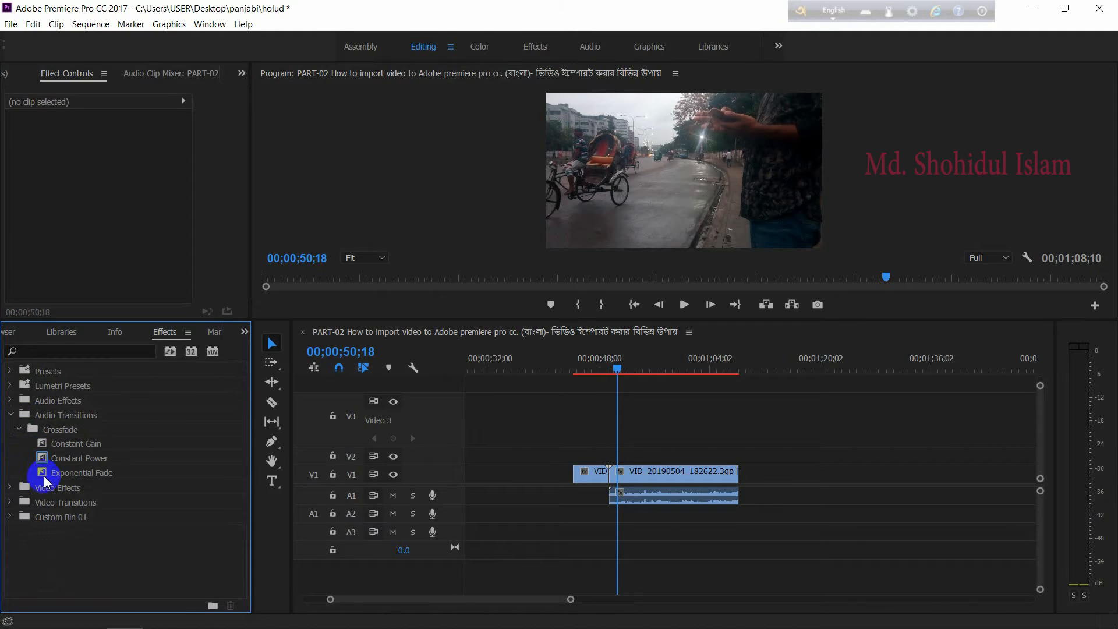
left_click(9, 504)
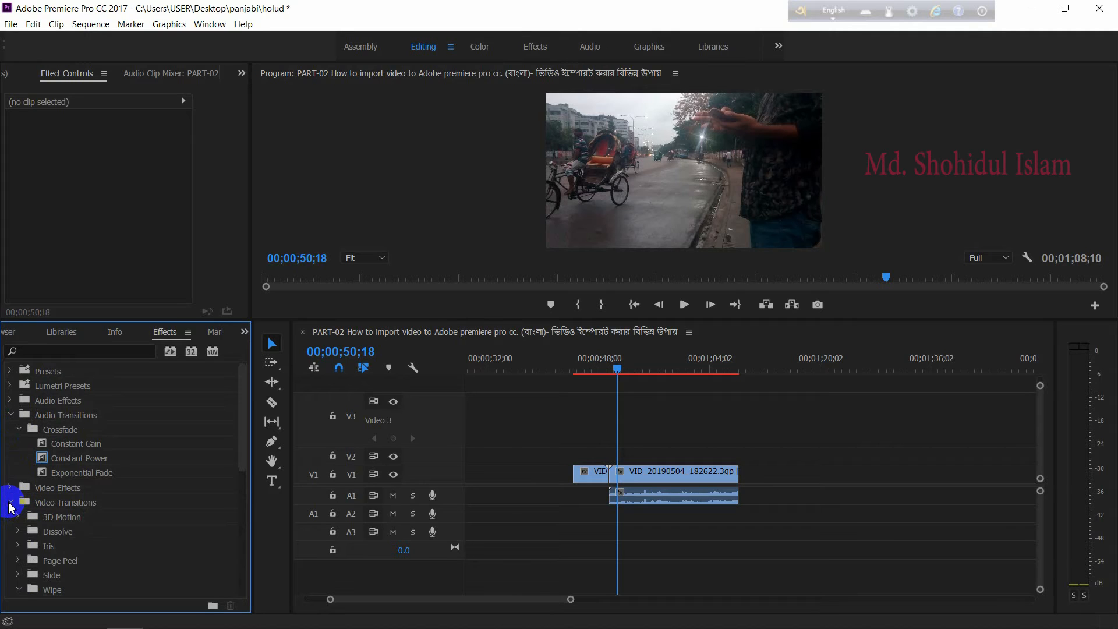
scroll(18, 512, "down", 2)
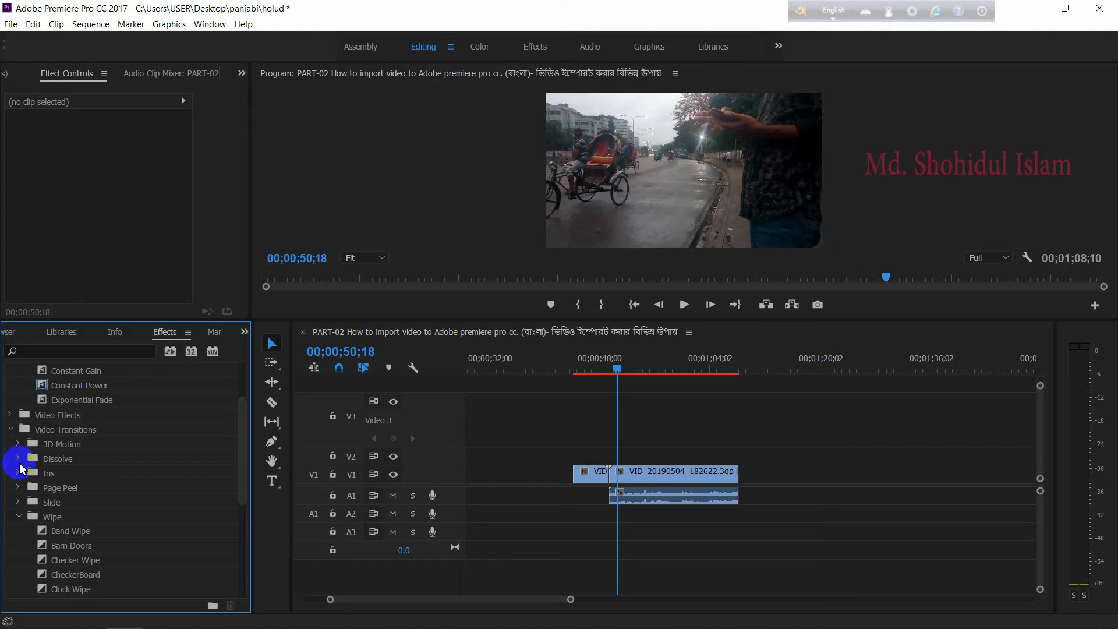
left_click(18, 460)
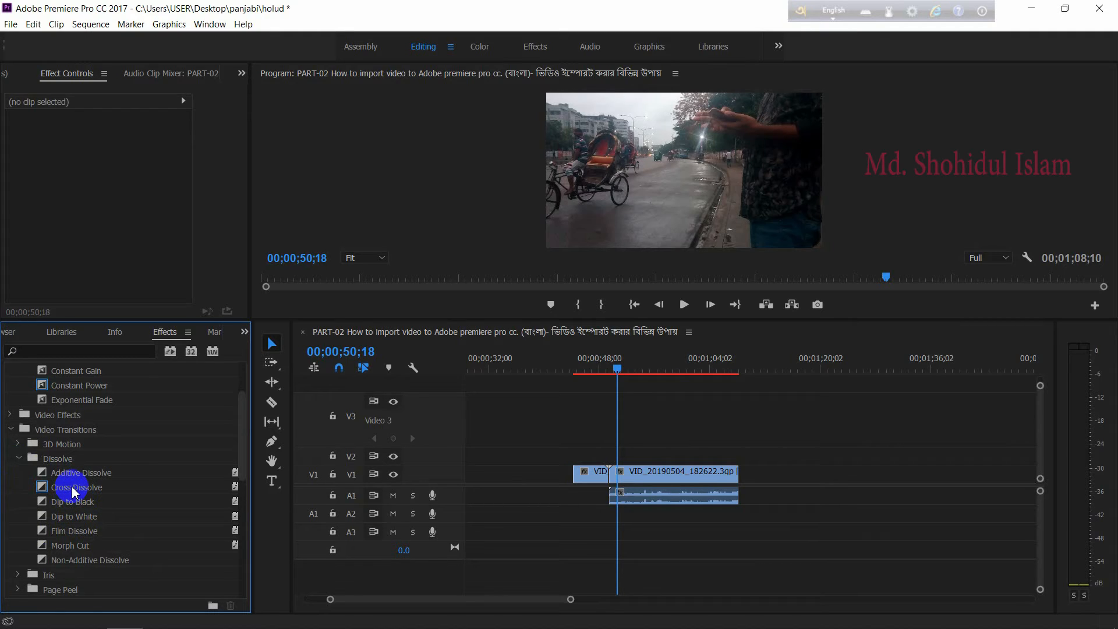
Step: Apply the Additive Dissolve transition at the cut between VID_20190507_174827.3gp and VID_20190504_182622.3gp on V1, accepting repeated frames
left_click(74, 476)
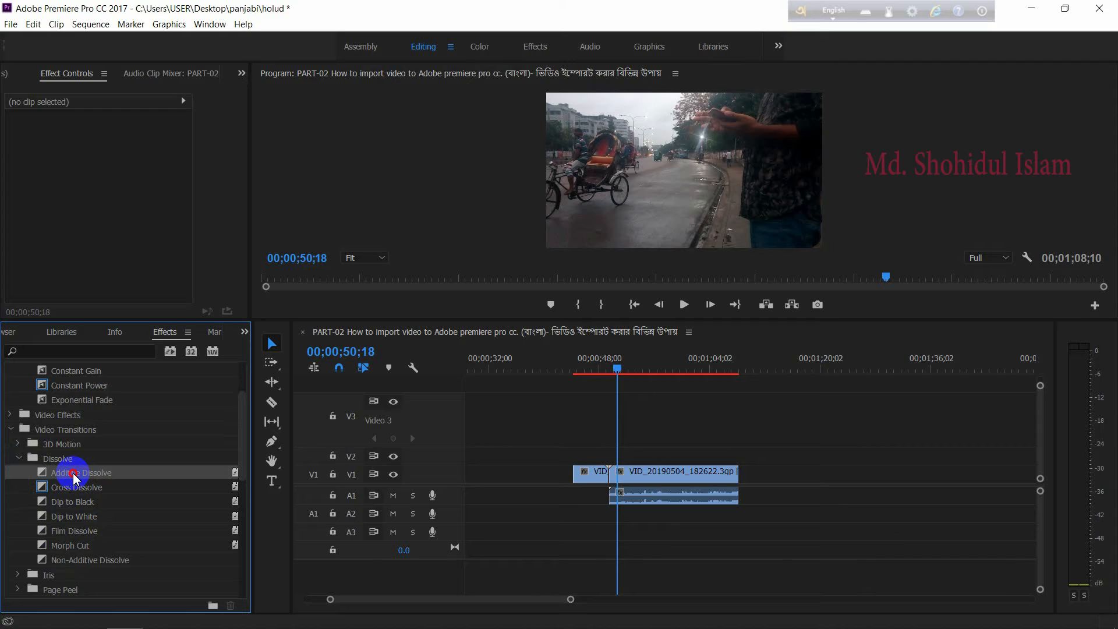
left_click_drag(74, 476, 609, 474)
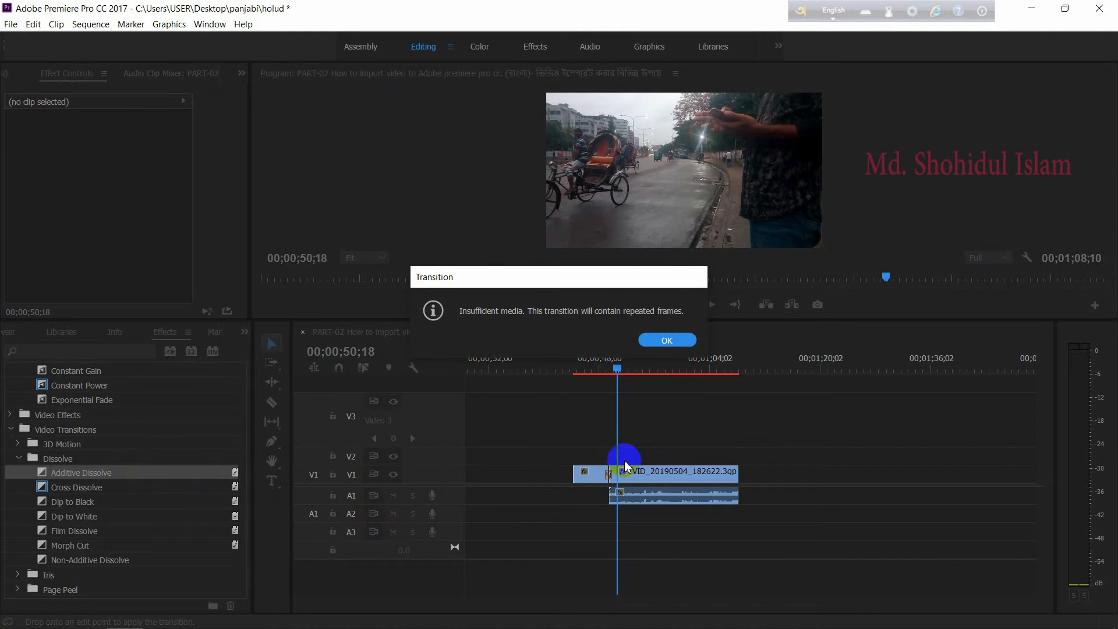
left_click(663, 338)
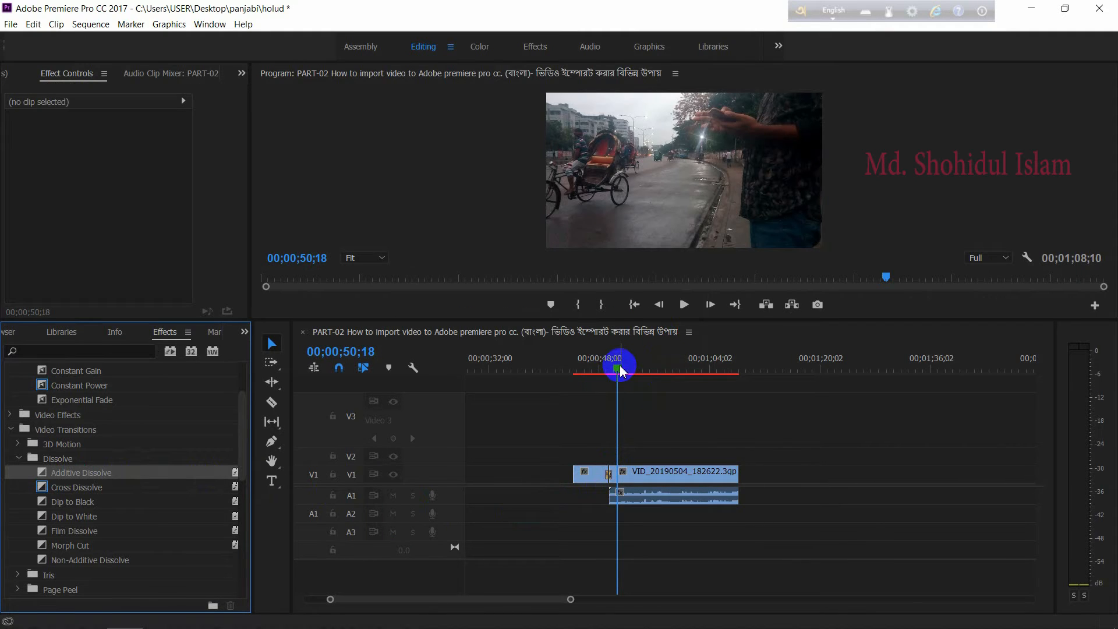
Step: Play back the Additive Dissolve transition between the two V1 clips several times, starting just before the cut
left_click(604, 373)
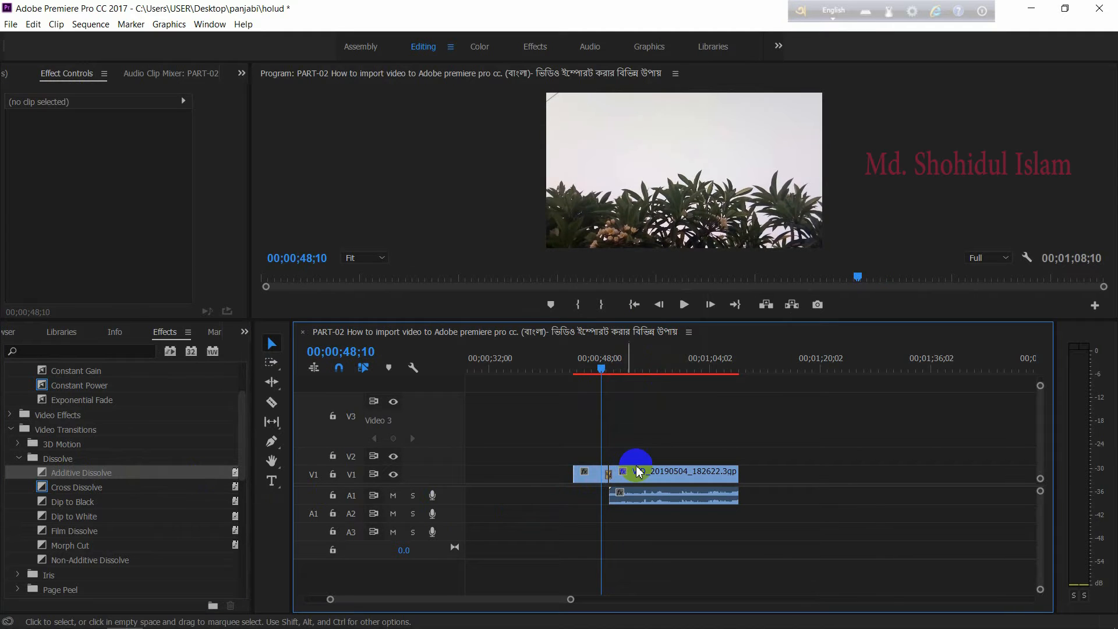
key("=")
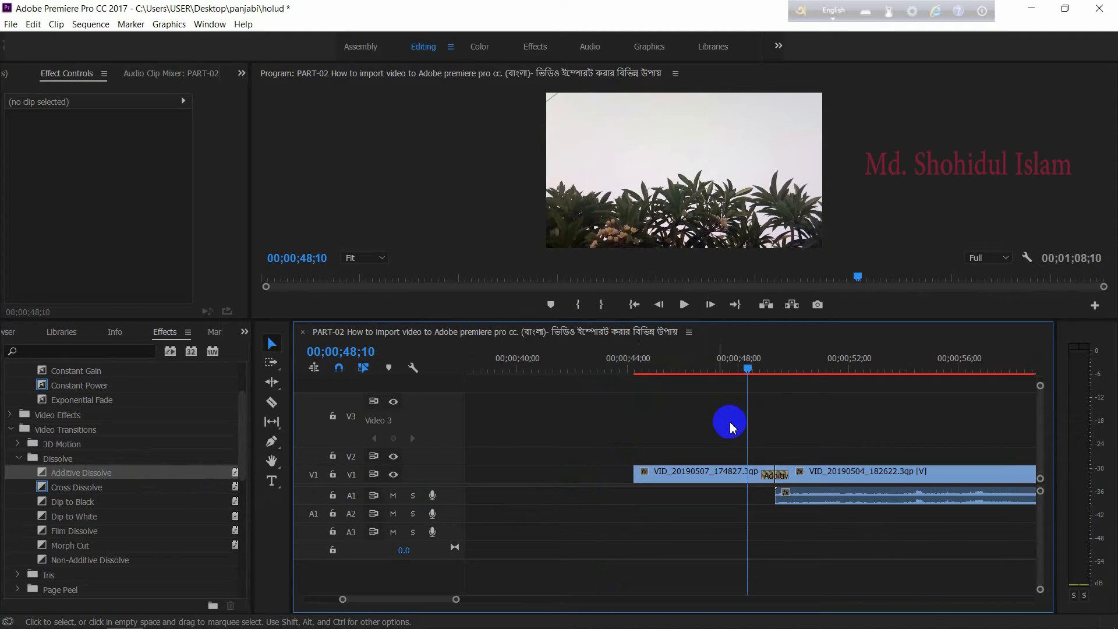
left_click_drag(748, 374, 738, 400)
key("space")
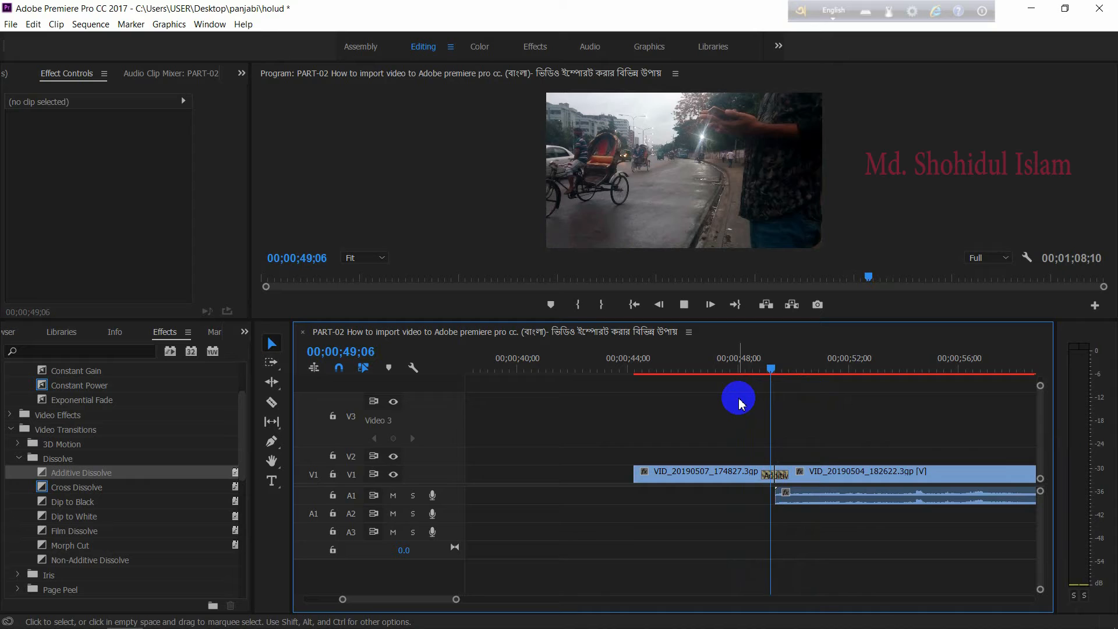
left_click_drag(772, 369, 749, 369)
key("space")
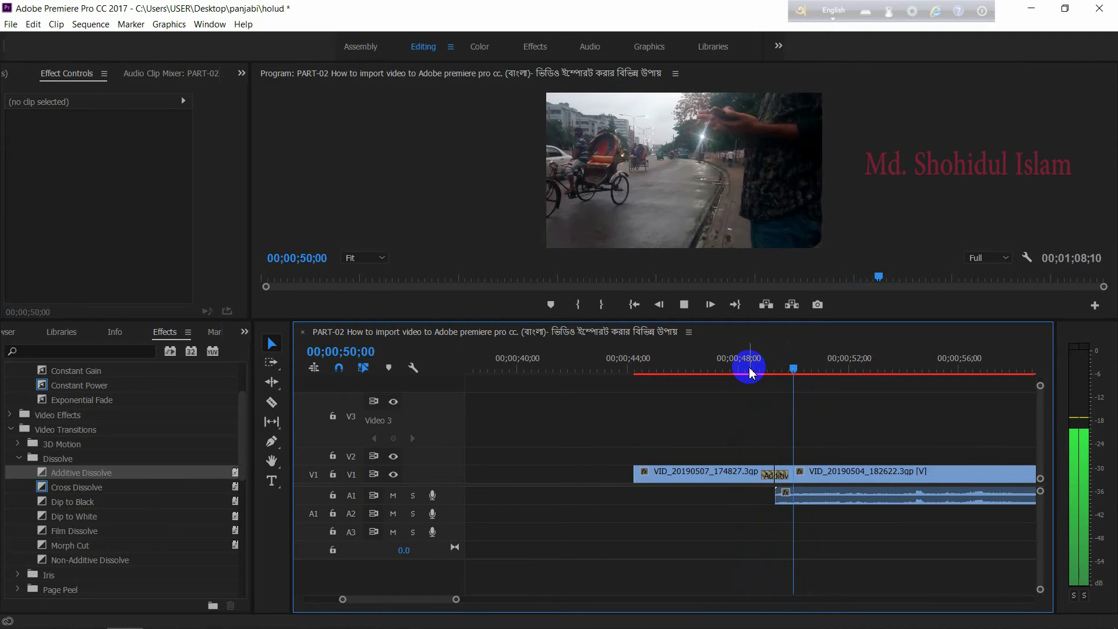
left_click(800, 370)
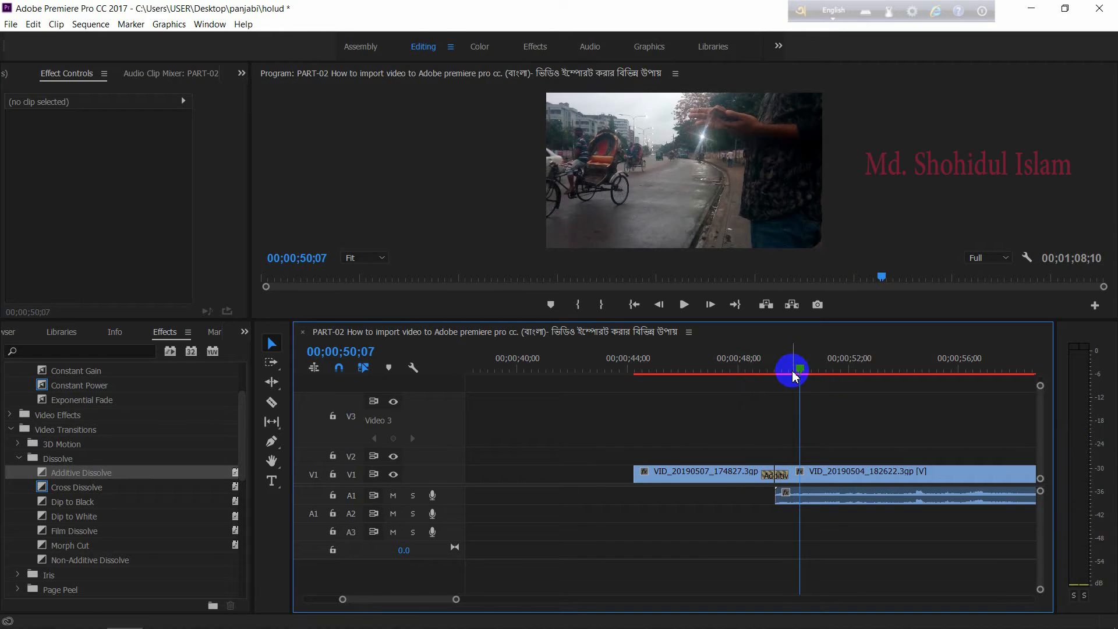
left_click_drag(801, 373, 753, 371)
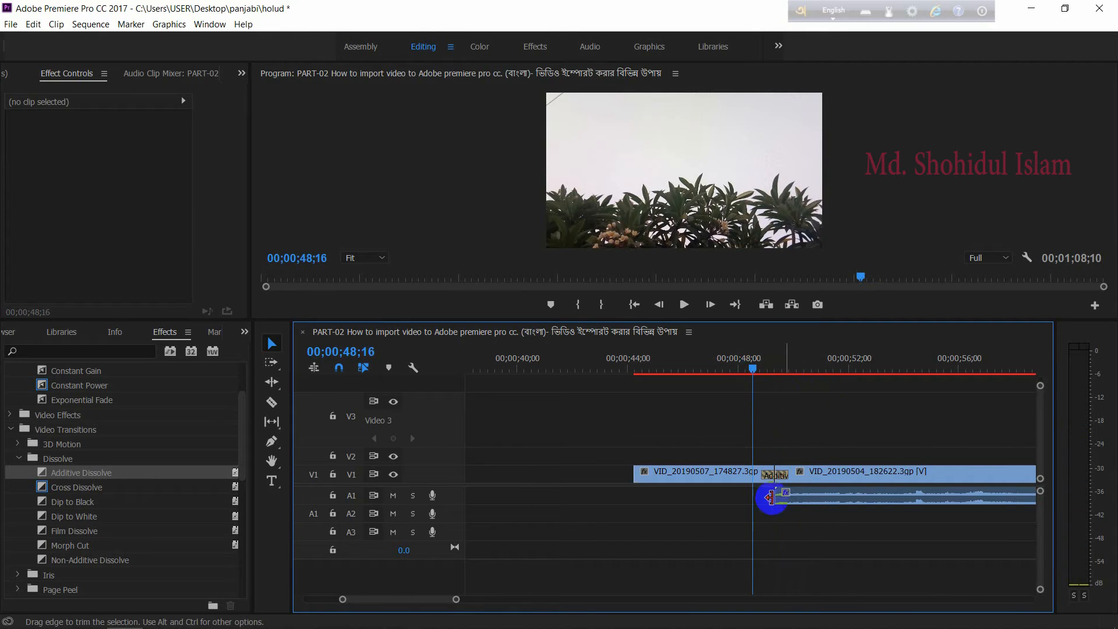
Step: Lengthen the Additive Dissolve transition to 00;00;01;10 and clear it from the cut between the two V1 clips
left_click_drag(763, 475, 758, 477)
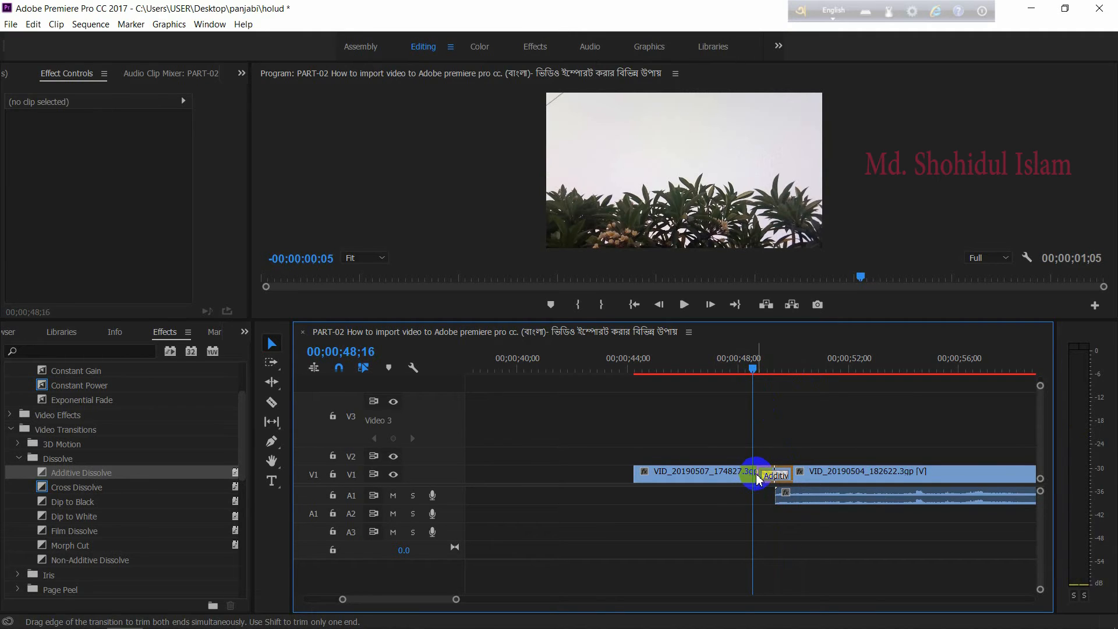
left_click(758, 477)
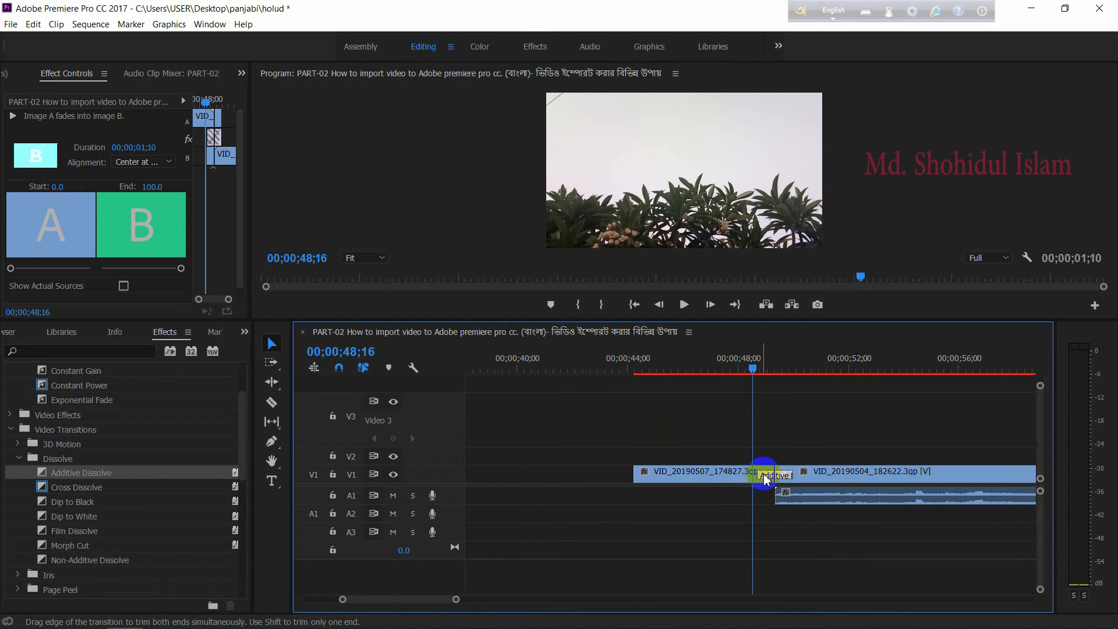
right_click(766, 478)
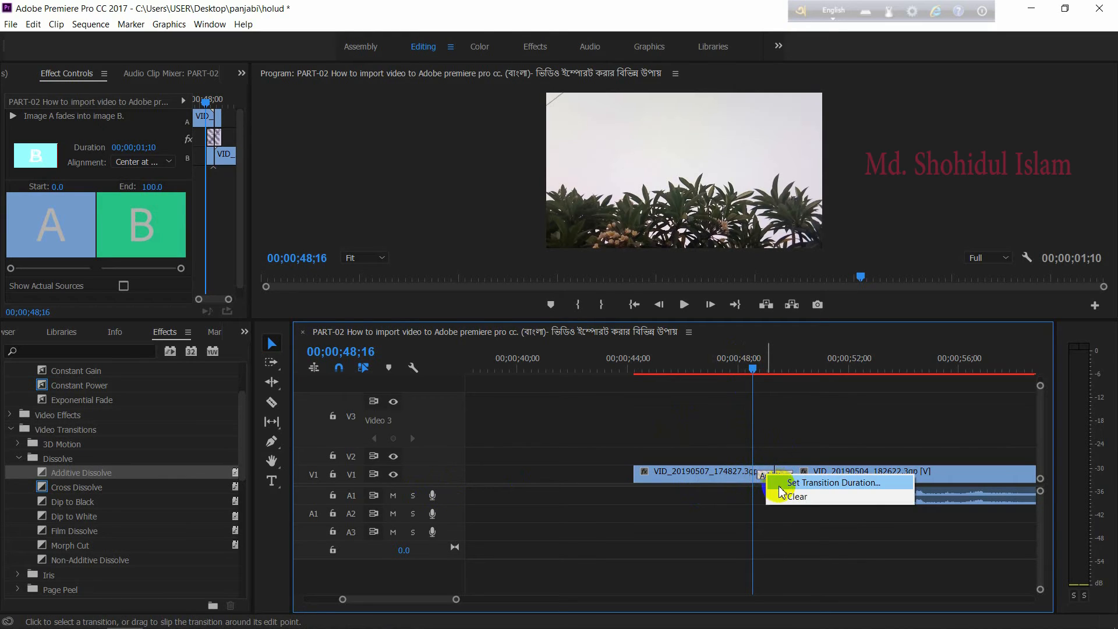
left_click(784, 498)
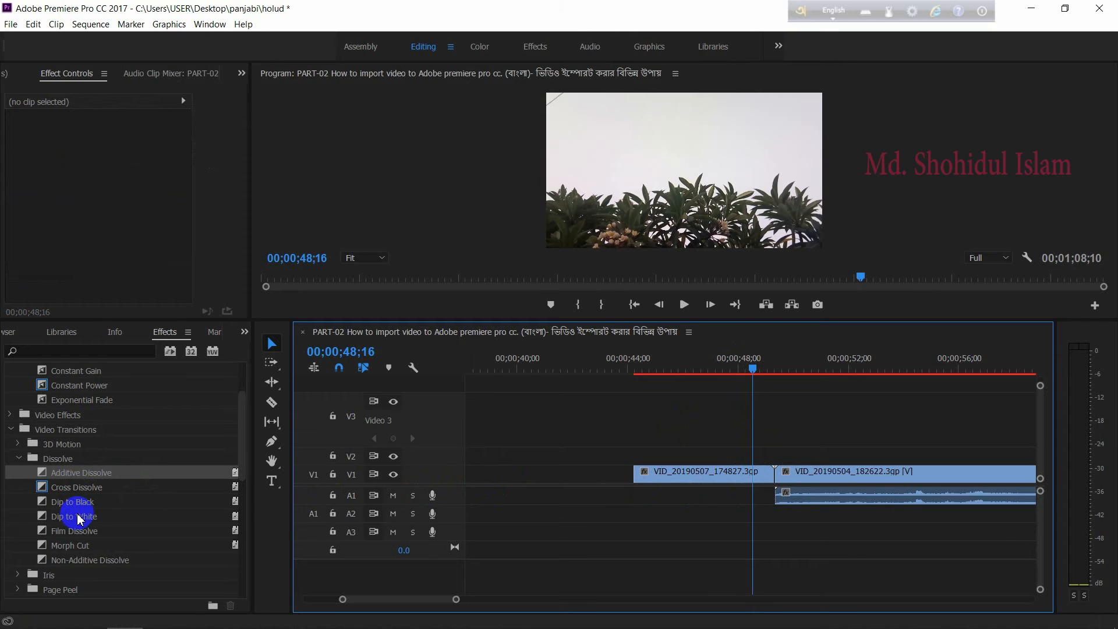
Step: Apply the Dip to Black transition at the cut between the two V1 clips, accepting repeated frames
left_click_drag(71, 506, 772, 478)
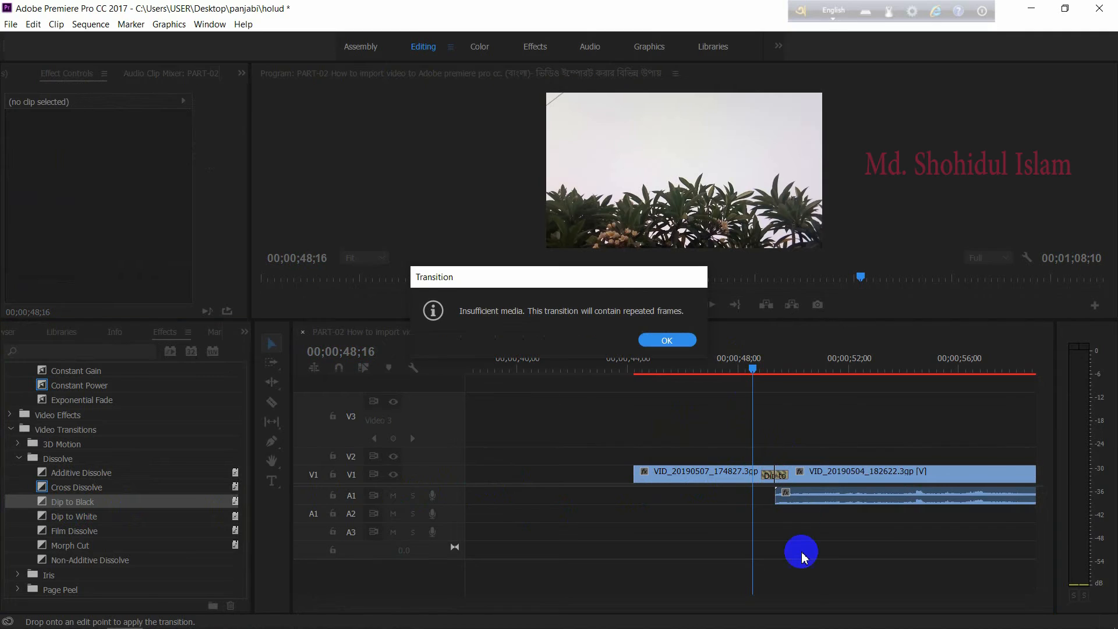
left_click(648, 341)
Step: Play back the Dip to Black transition from just before the cut and return the playhead to 00;00;48;07
key("space")
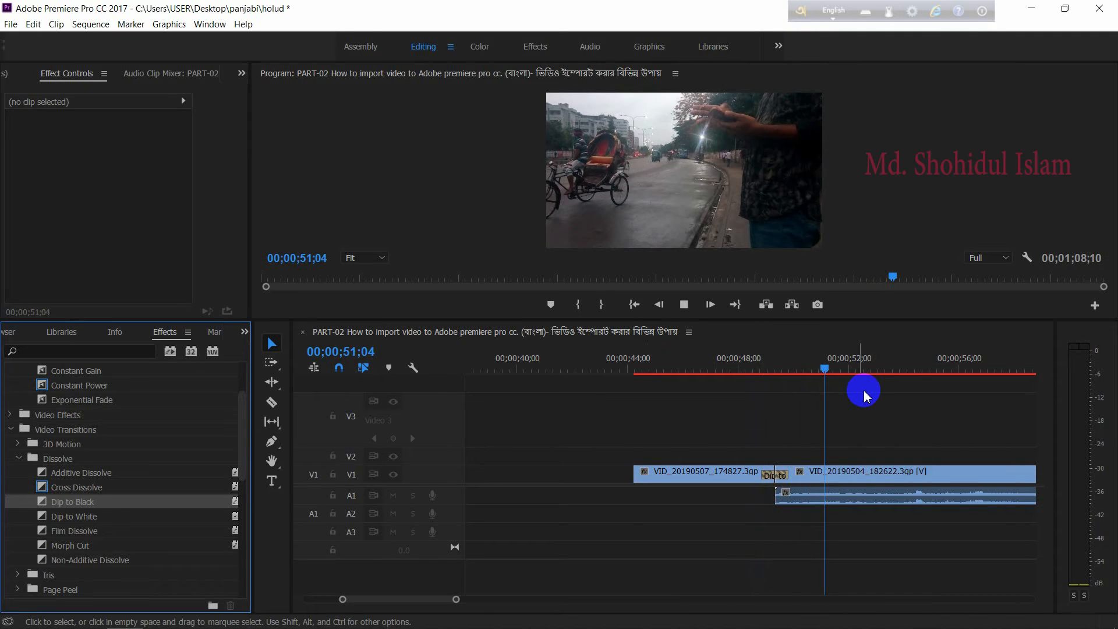
left_click(736, 375)
left_click_drag(735, 375, 756, 377)
key("space")
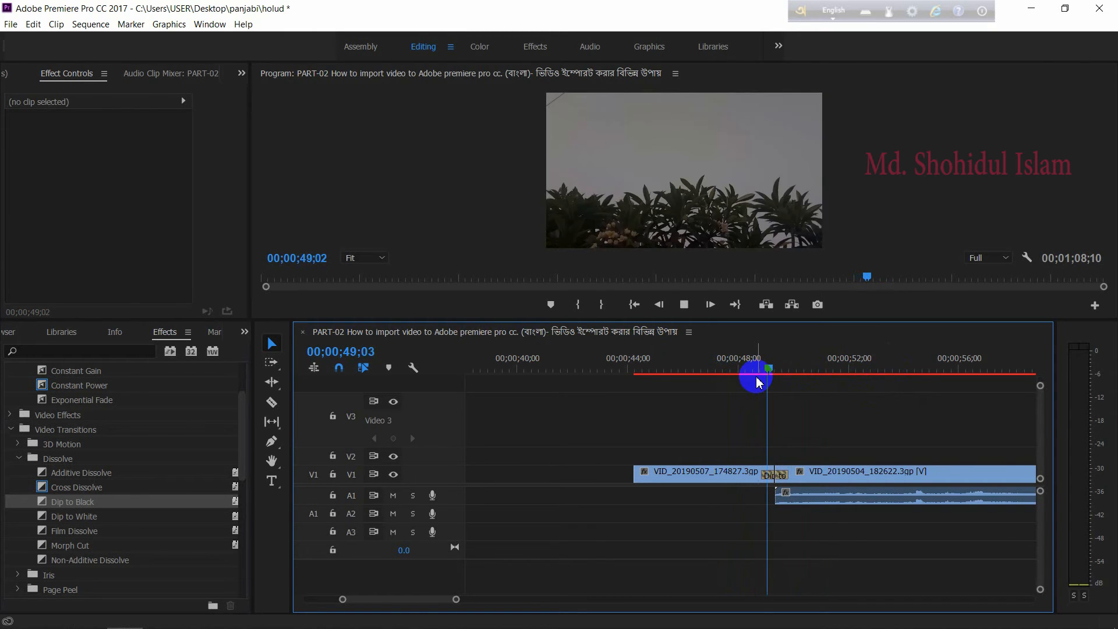
left_click(775, 376)
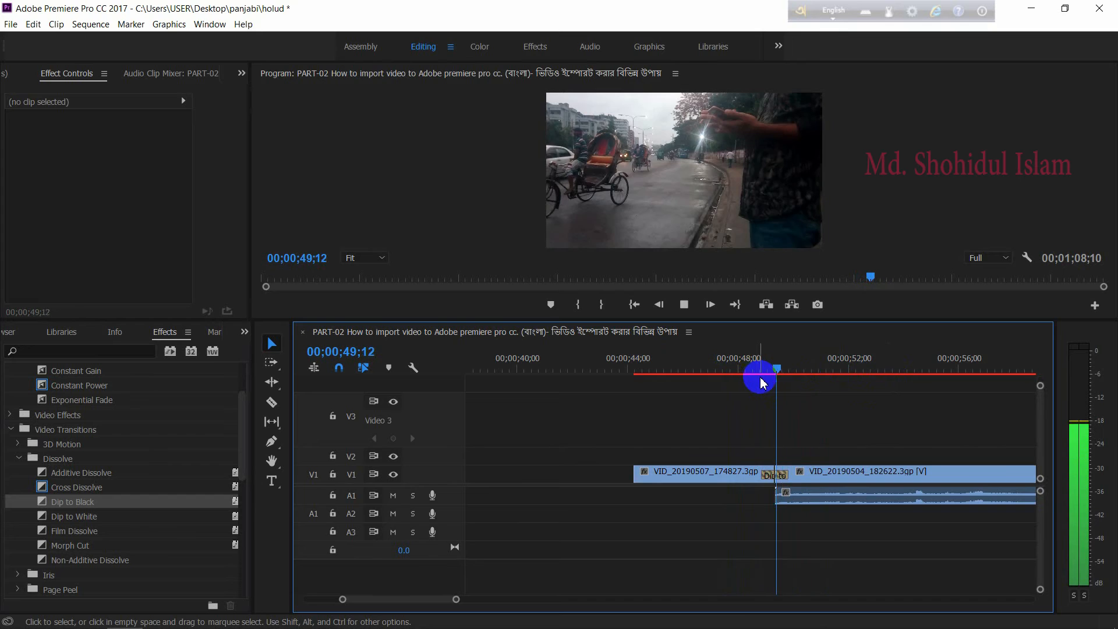
left_click_drag(773, 373, 743, 372)
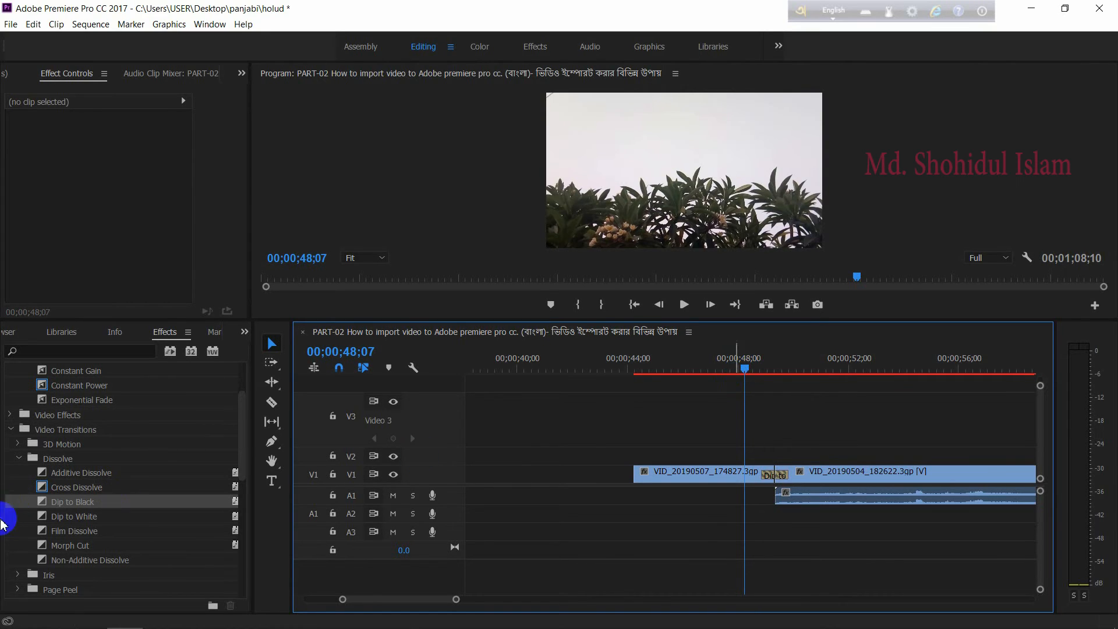
Step: Expand the Iris group within the Video Transitions category
scroll(61, 507, "down", 2)
scroll(66, 513, "down", 2)
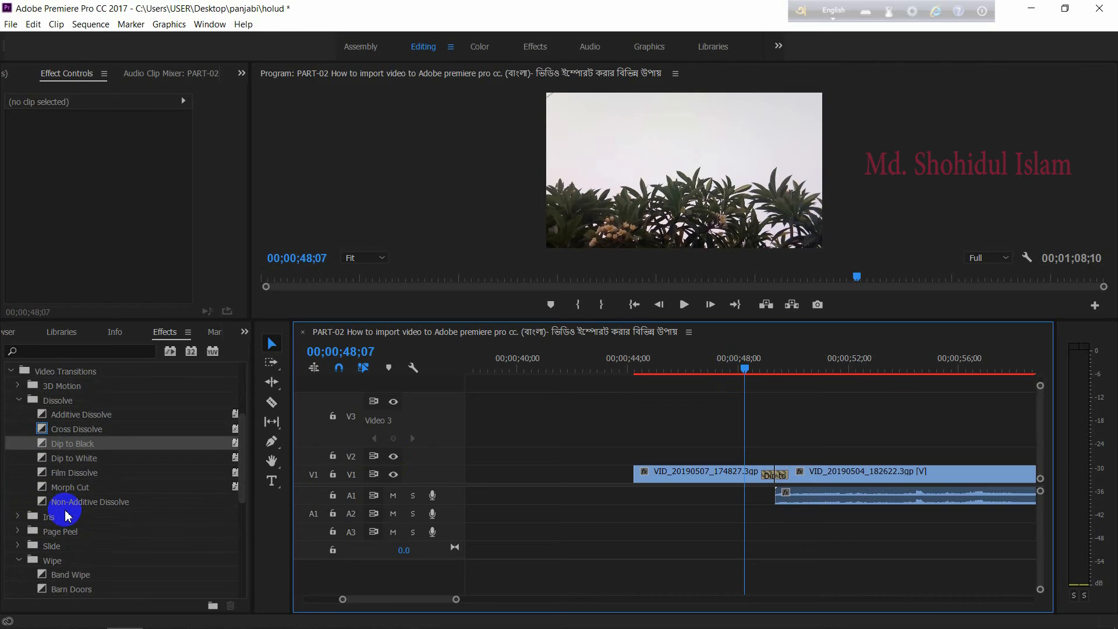
scroll(70, 515, "down", 6)
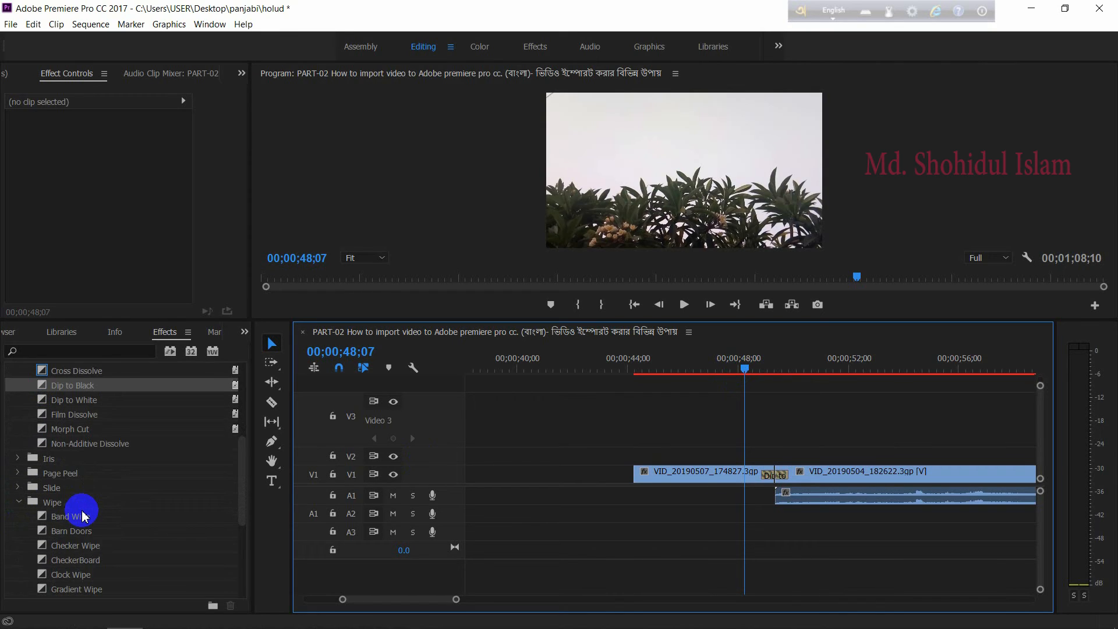
left_click(18, 429)
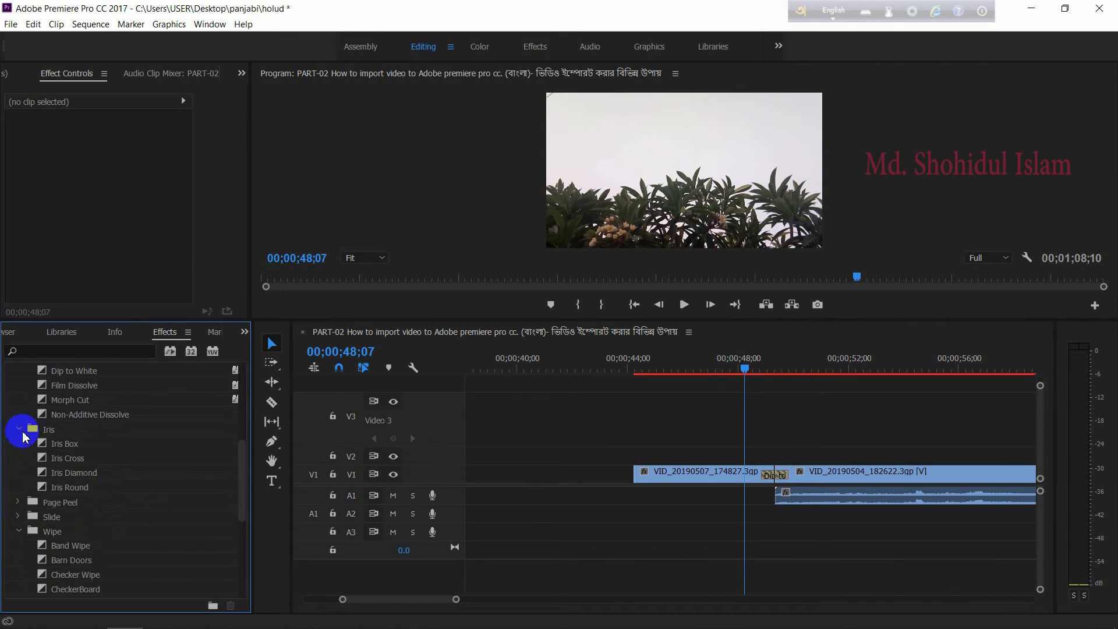
Step: Clear the Dip to Black transition from the cut between the two V1 clips
left_click(57, 458)
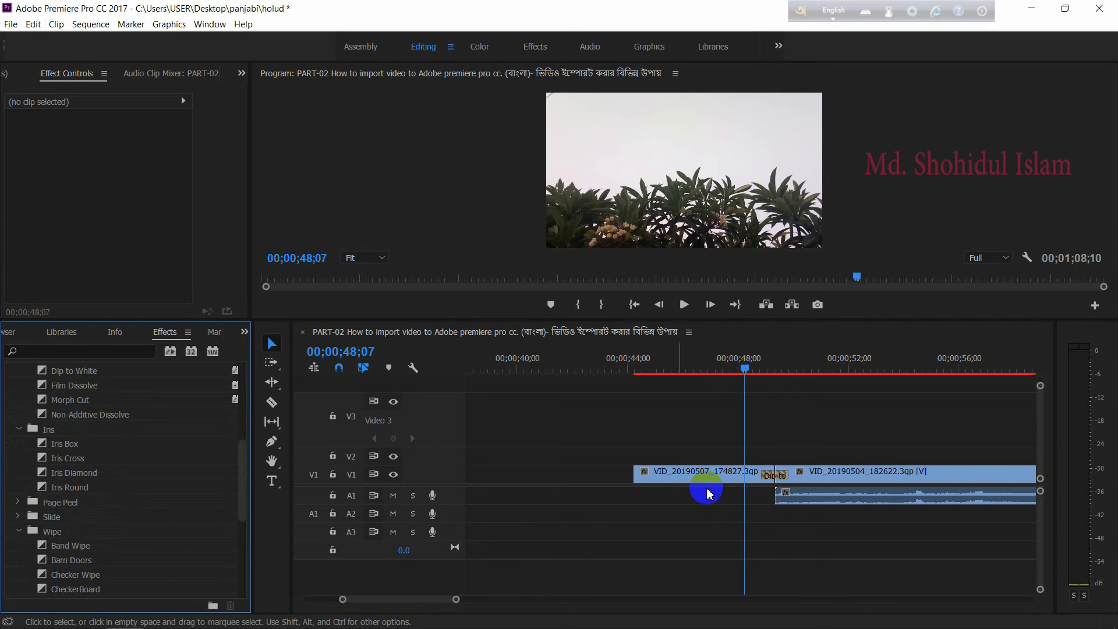
left_click(769, 479)
right_click(770, 478)
left_click(797, 499)
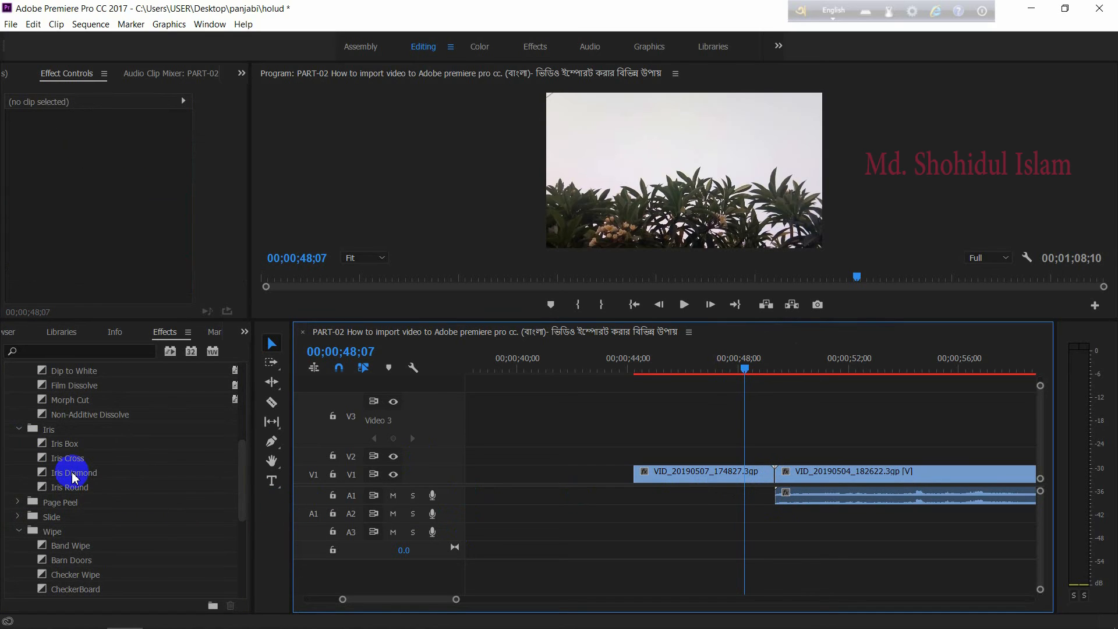
Step: Apply the Iris Cross transition at the cut between the two V1 clips, accepting repeated frames, and play it back
left_click_drag(64, 466, 776, 475)
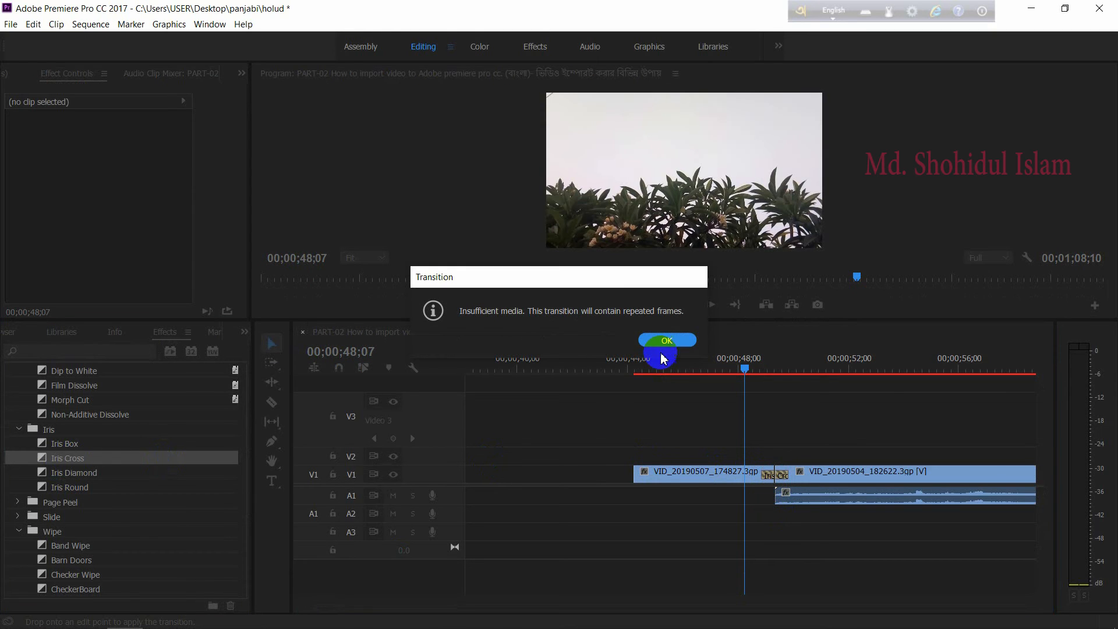
left_click(653, 337)
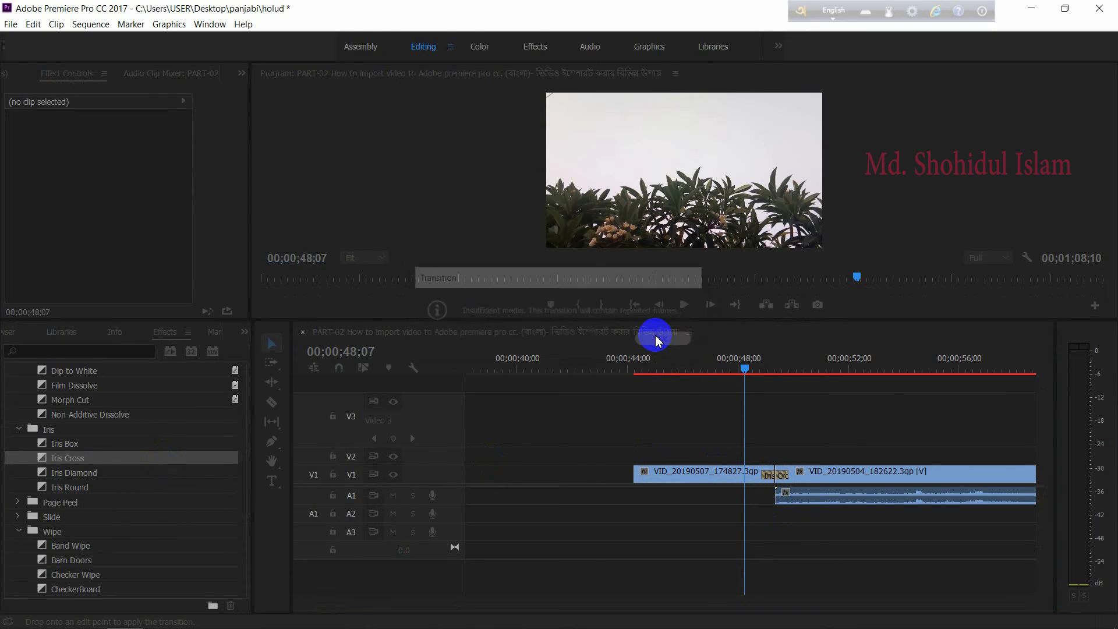
key("space")
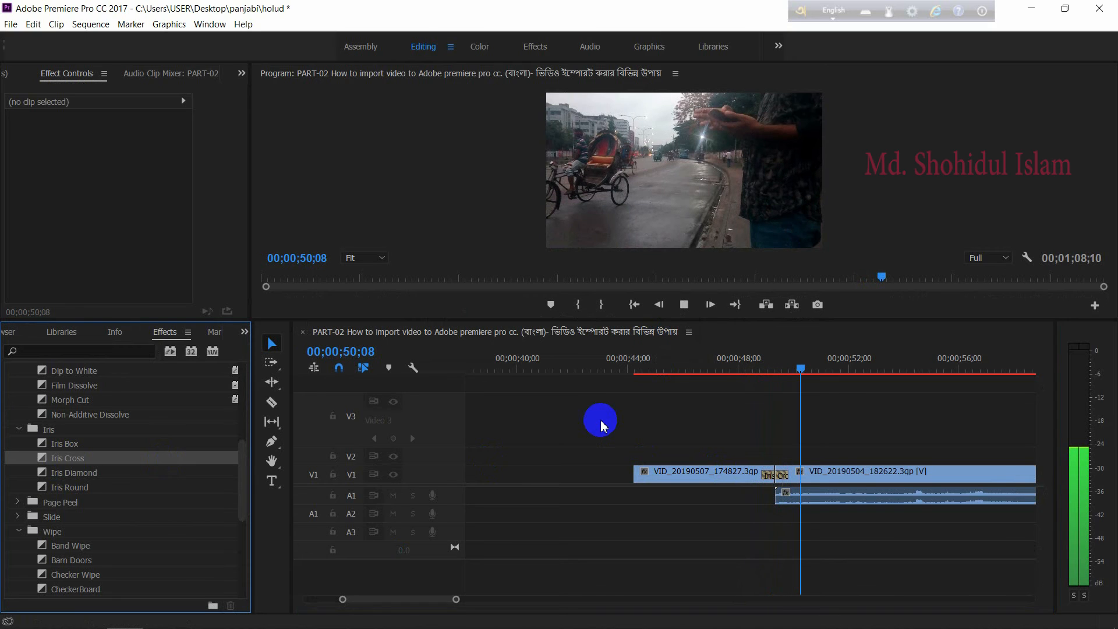
key("space")
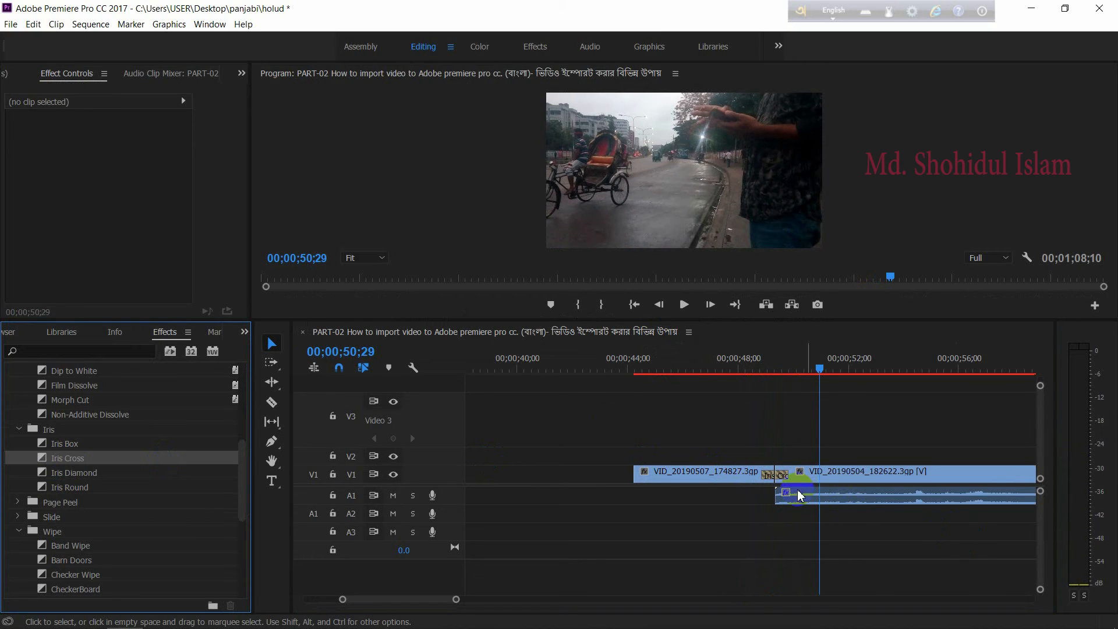
Step: Clear the Iris Cross transition and apply Center Split from the Slide group at the same V1 cut, accepting repeated frames
right_click(781, 476)
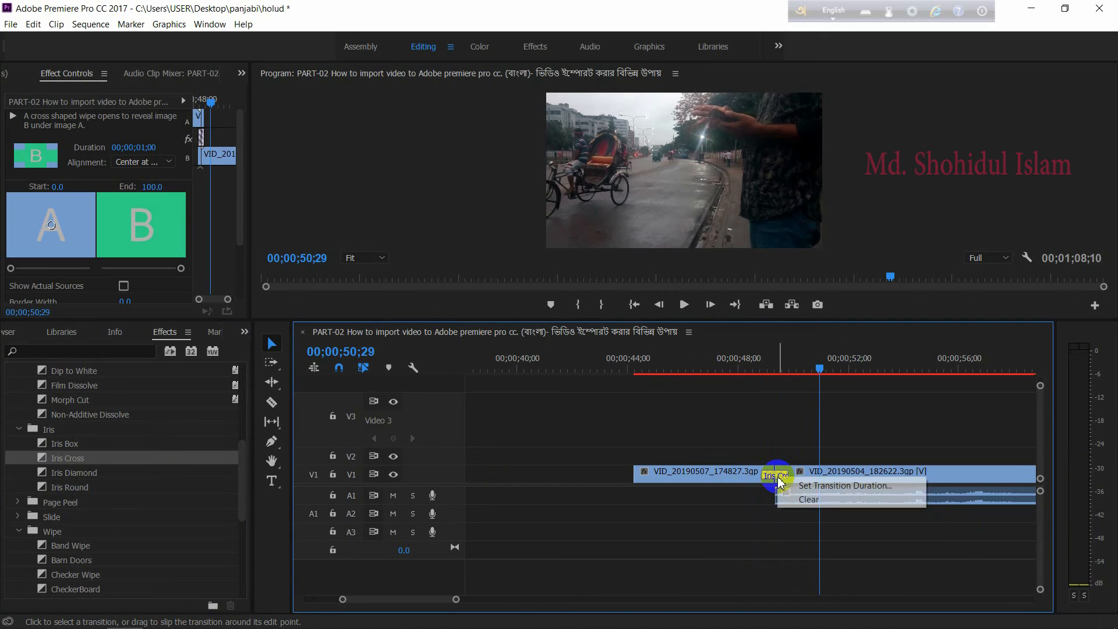
left_click(806, 500)
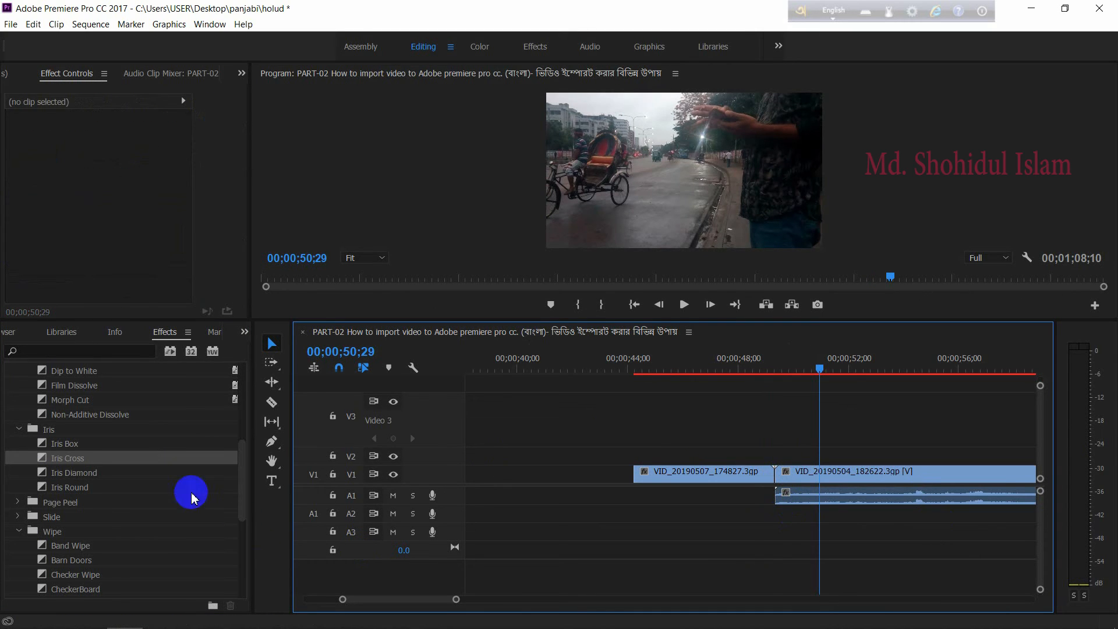
scroll(82, 507, "down", 3)
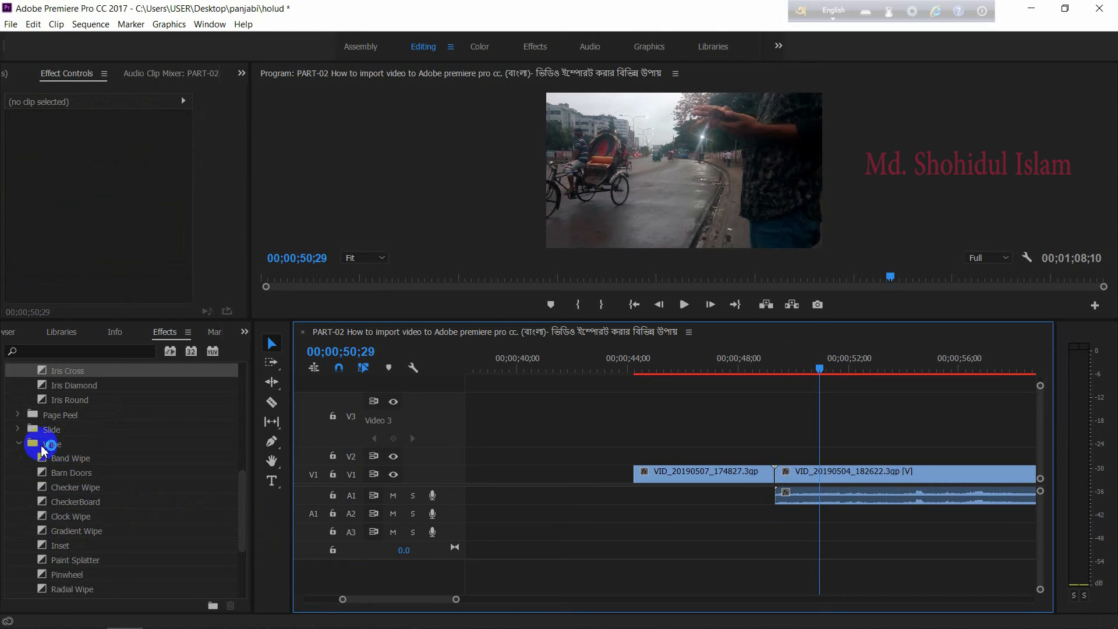
left_click(19, 430)
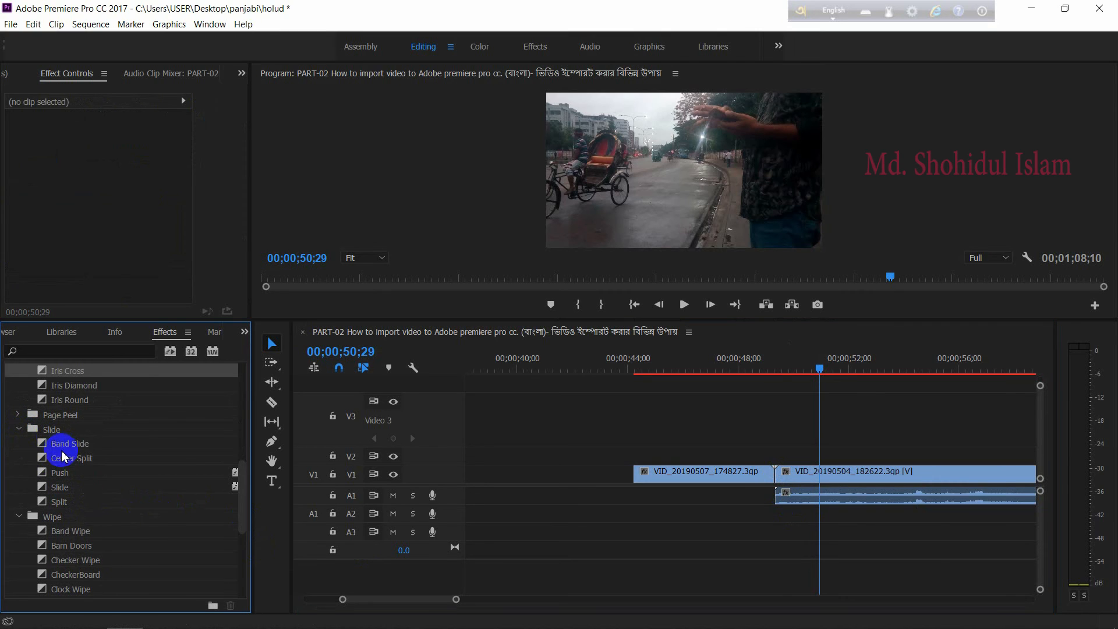
left_click_drag(65, 462, 773, 482)
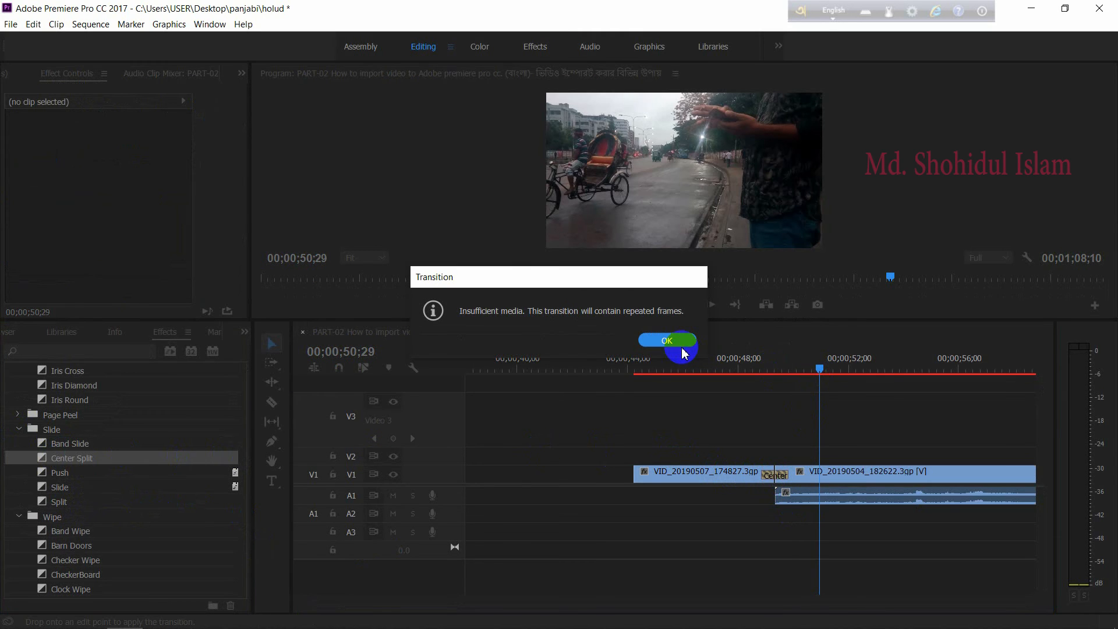
left_click(667, 340)
Step: Play back the Center Split transition from just before the cut
left_click_drag(818, 373, 745, 381)
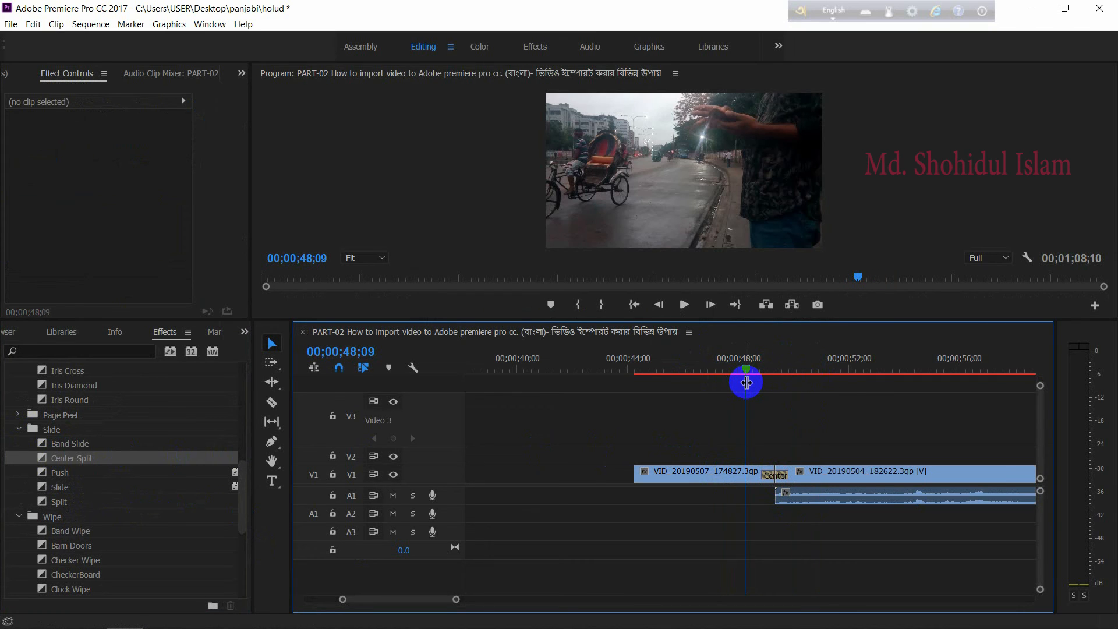
key("space")
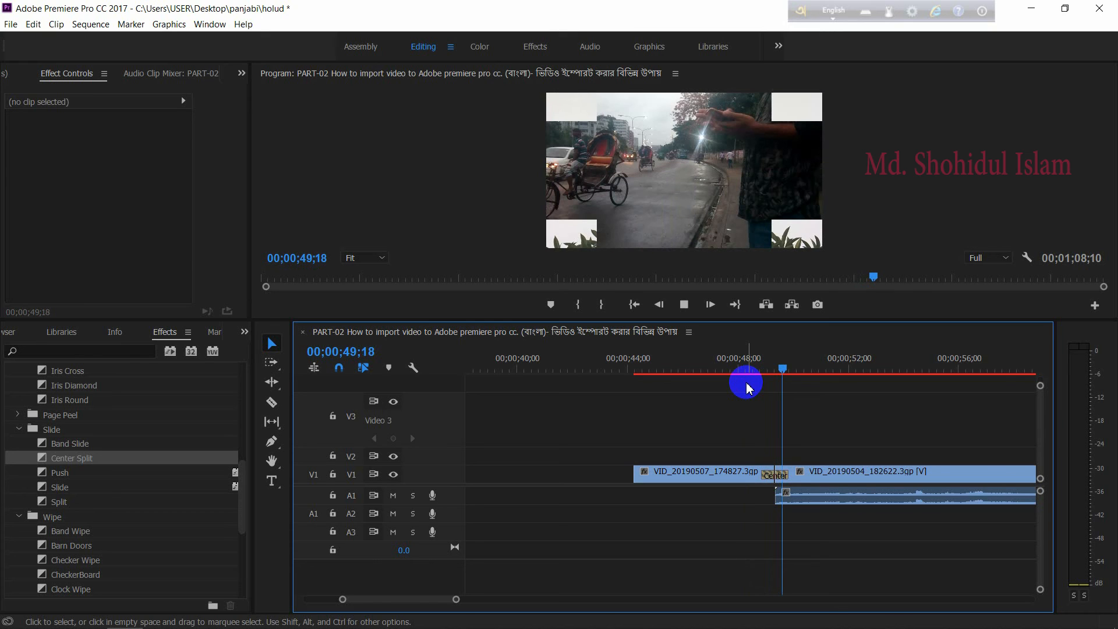
key("space")
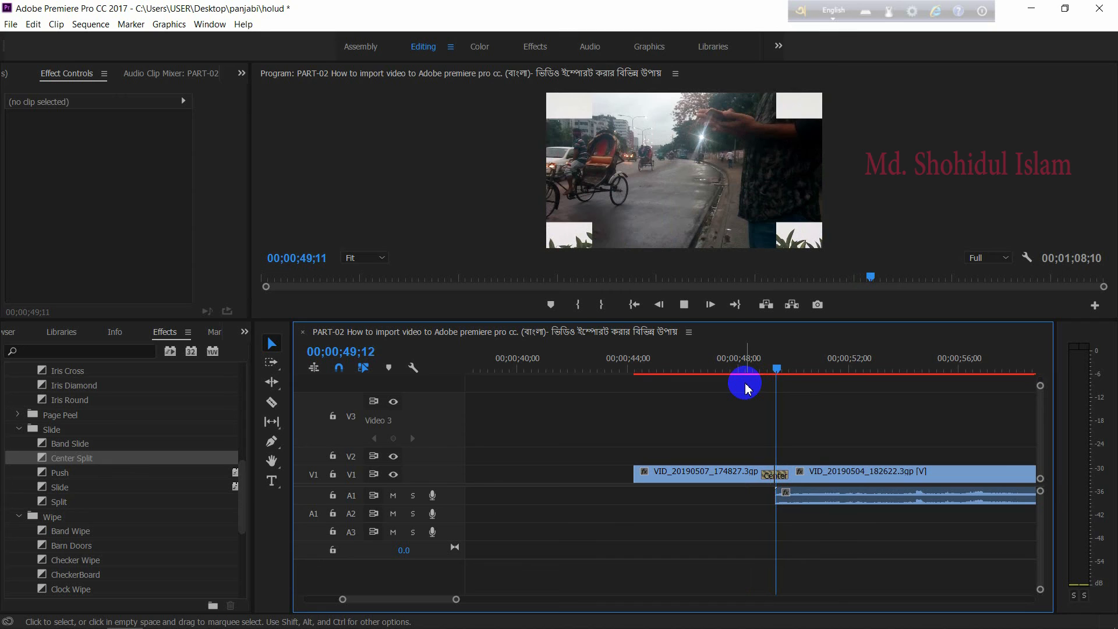
key("space")
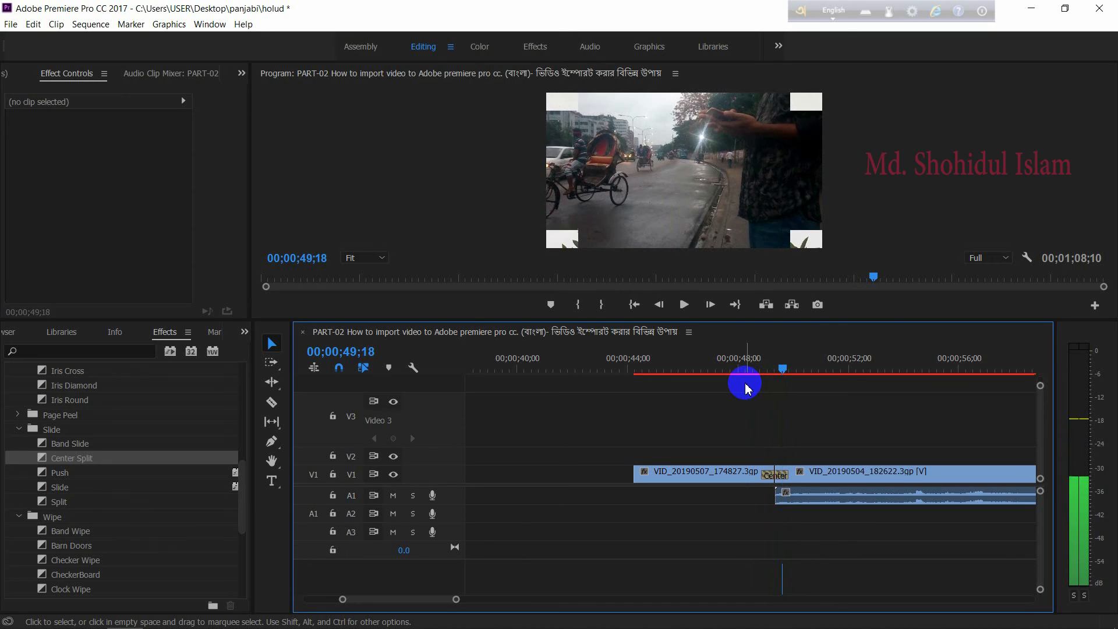
Step: Clear the Center Split transition and apply Band Wipe from the Wipe group at the same V1 cut, accepting repeated frames
left_click(772, 476)
right_click(772, 476)
left_click(796, 501)
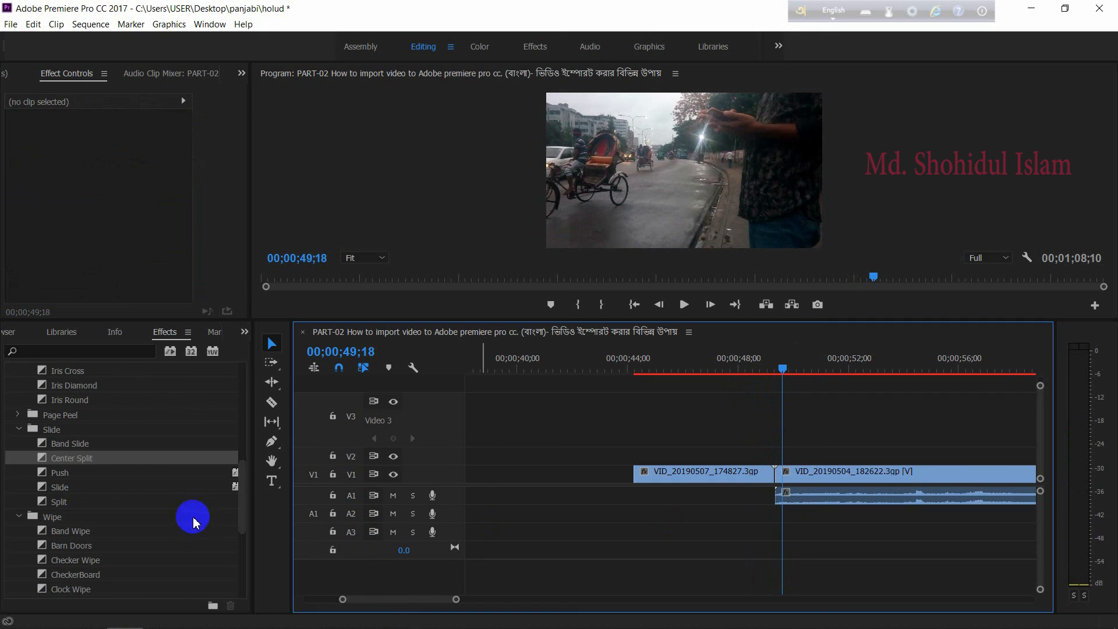
scroll(93, 499, "down", 1)
left_click_drag(56, 487, 775, 475)
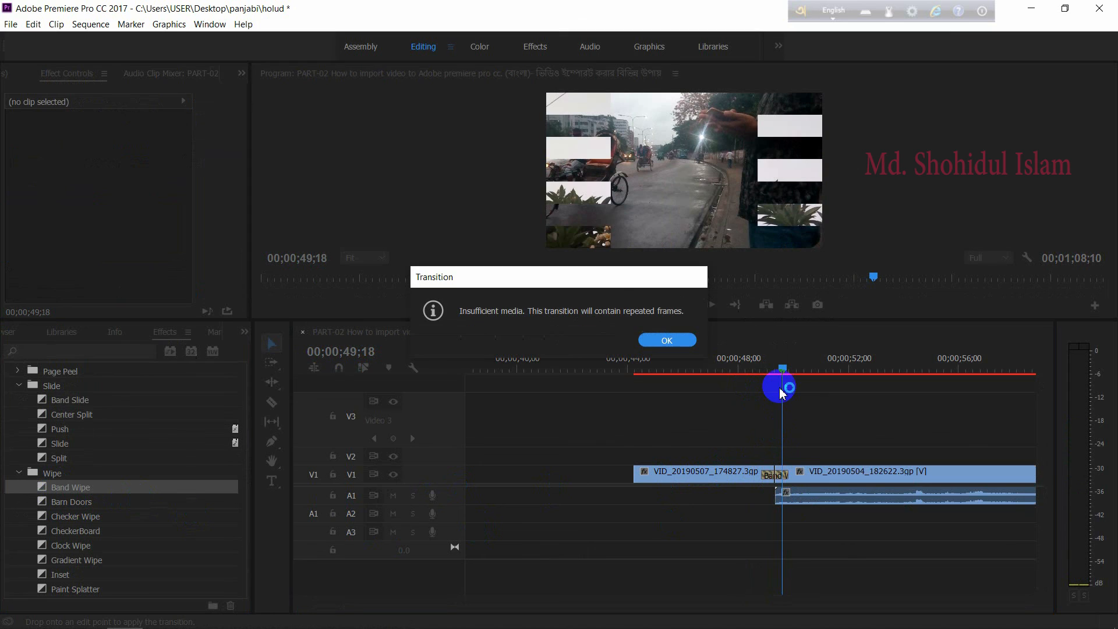
left_click(681, 339)
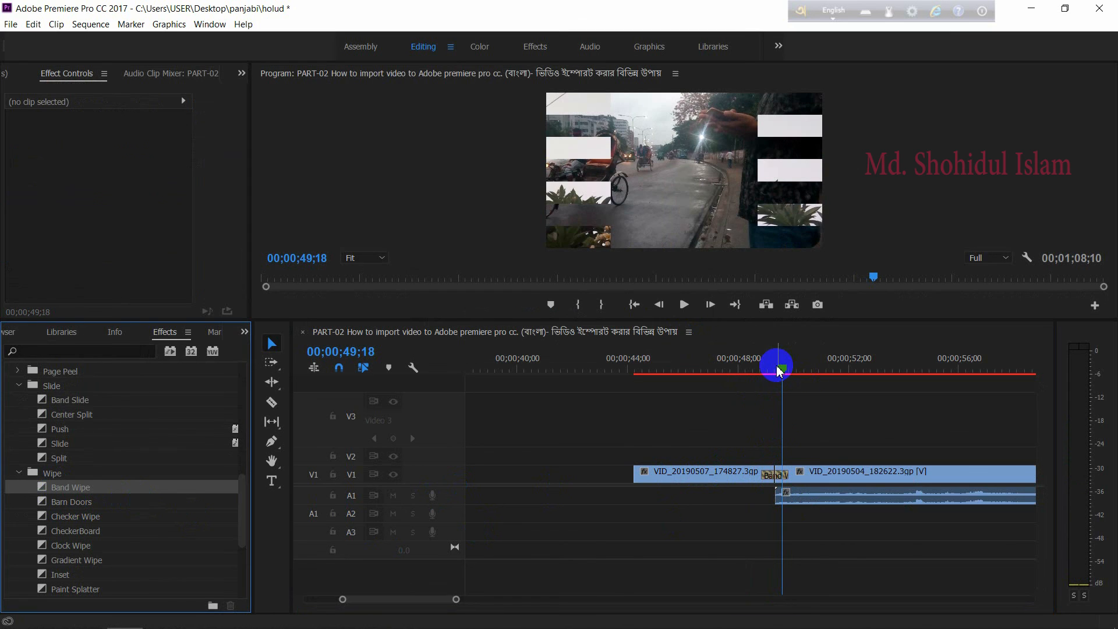
Step: Play back the Band Wipe transition from just before the cut and return the playhead to 00;00;48;03
left_click_drag(778, 368, 756, 373)
key("space")
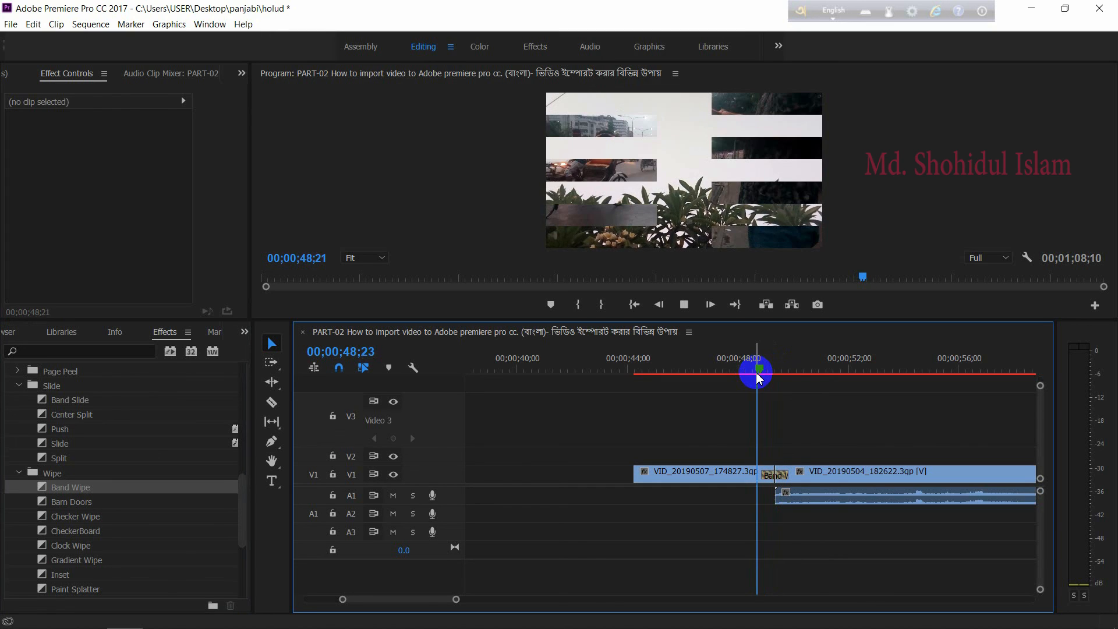
key("space")
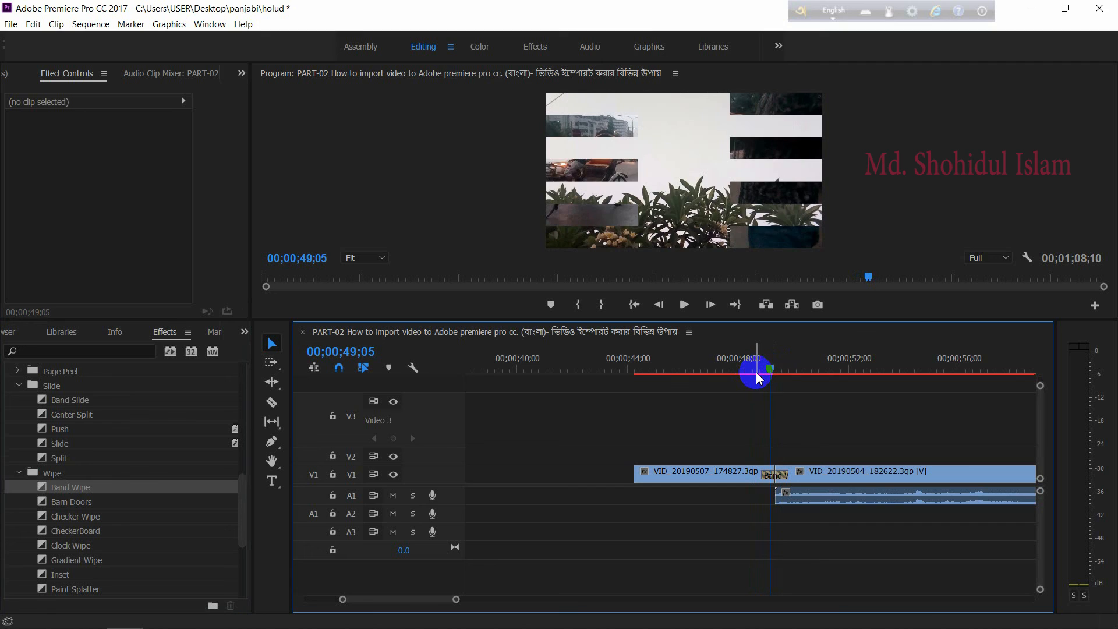
left_click(743, 369)
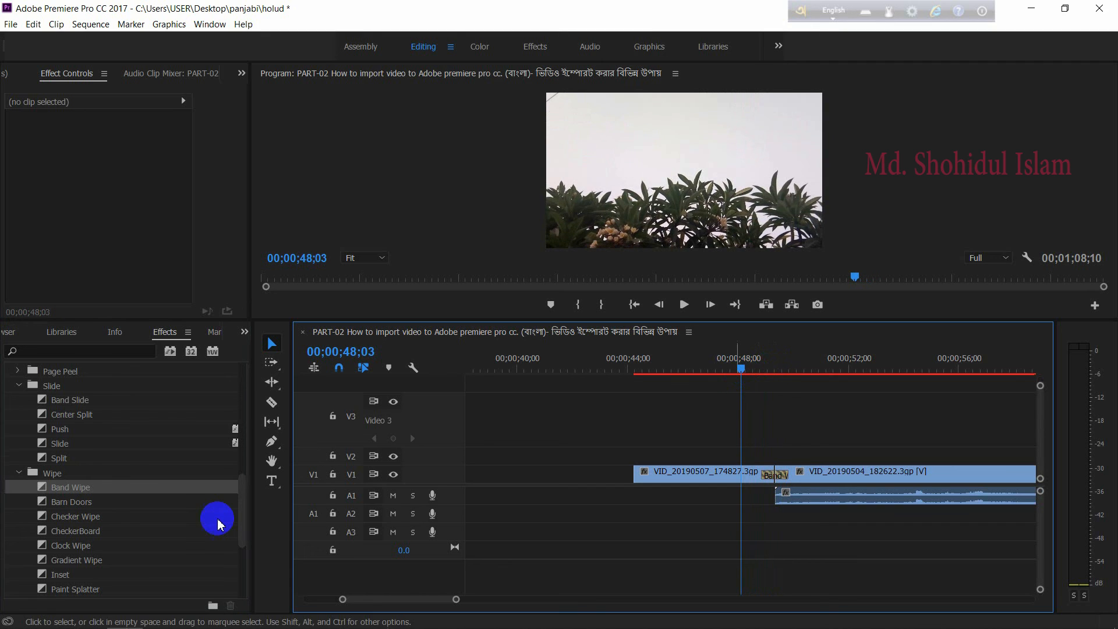
scroll(59, 559, "down", 5)
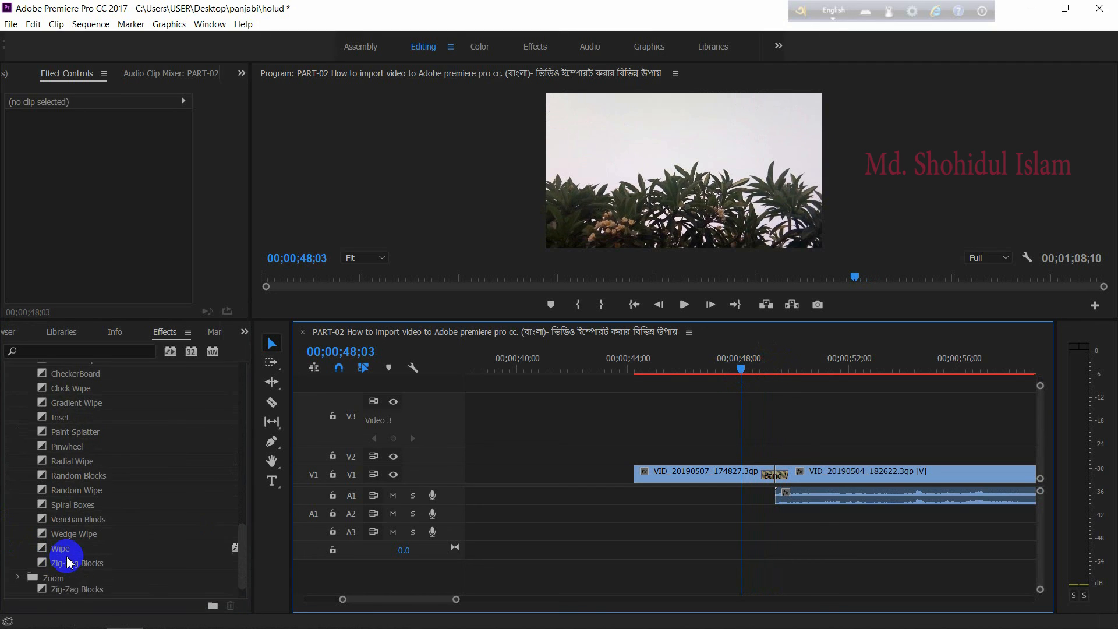